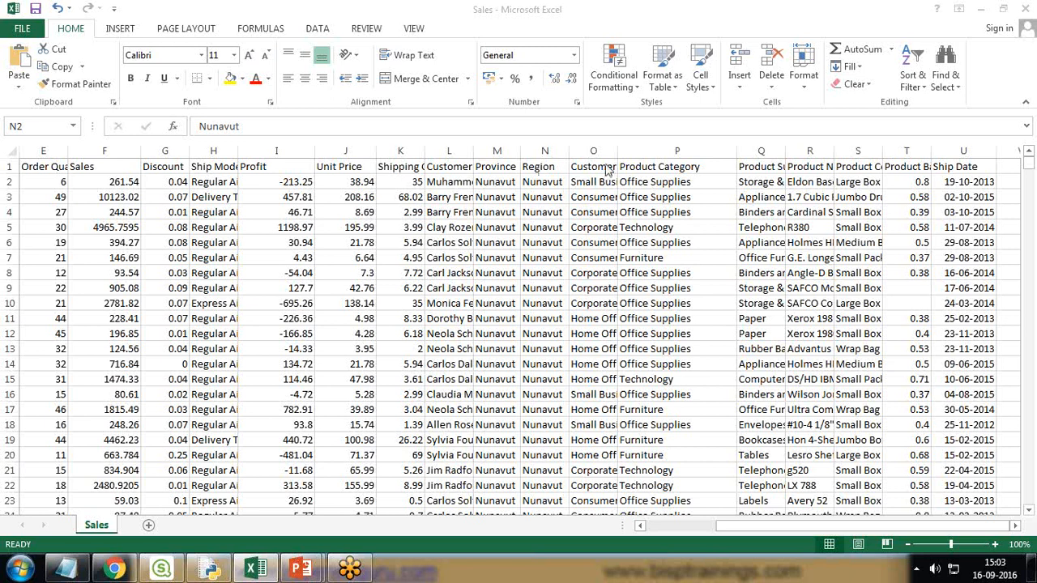
- Scroll the Excel Sales sheet back to column A and bring up the Qlik Sense Desktop hub
drag(855, 527, 692, 531)
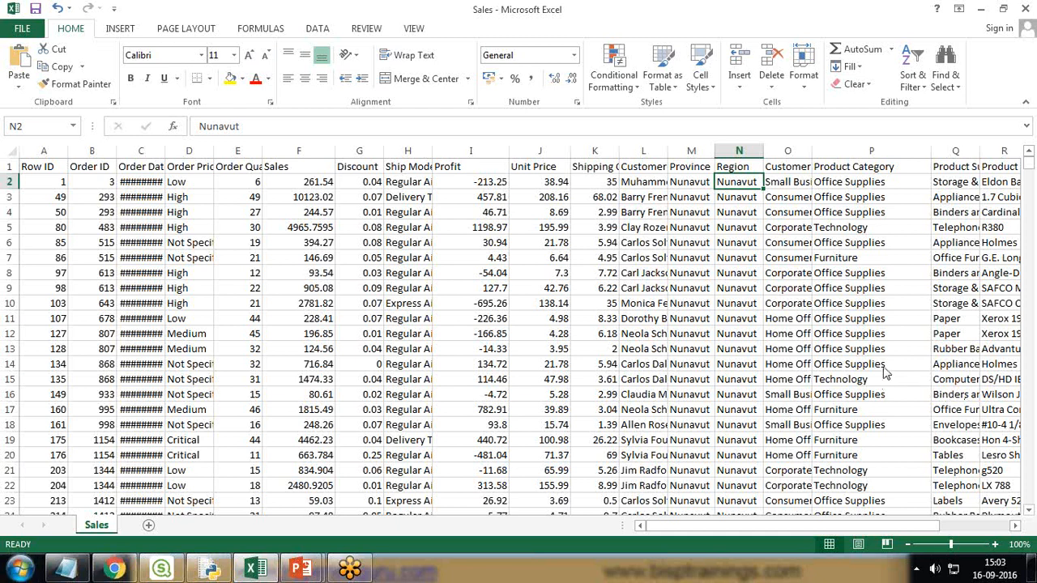
click(161, 568)
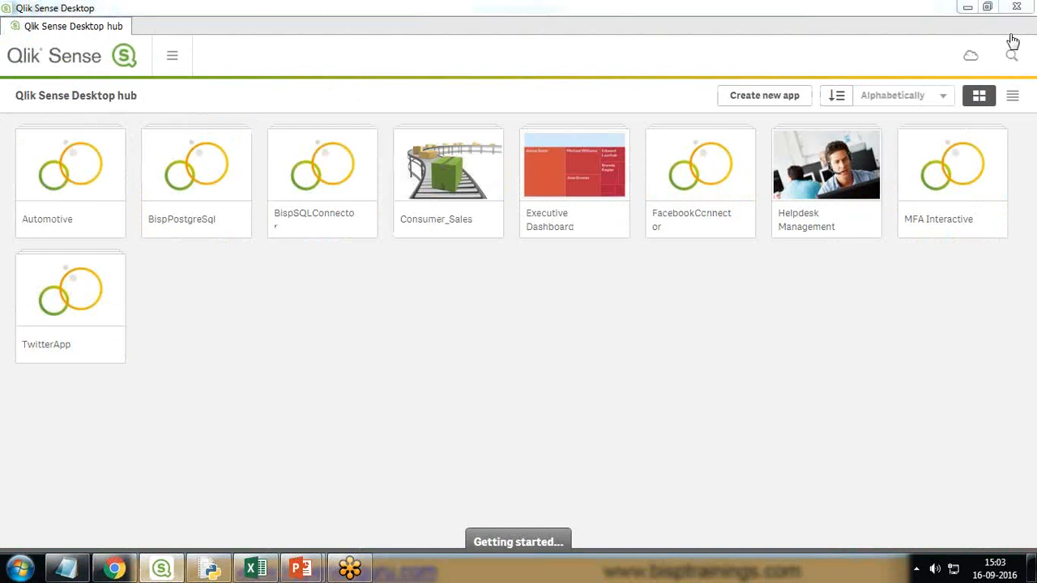
- Create a new app named 'AdvanceVisualization' and open it
click(768, 98)
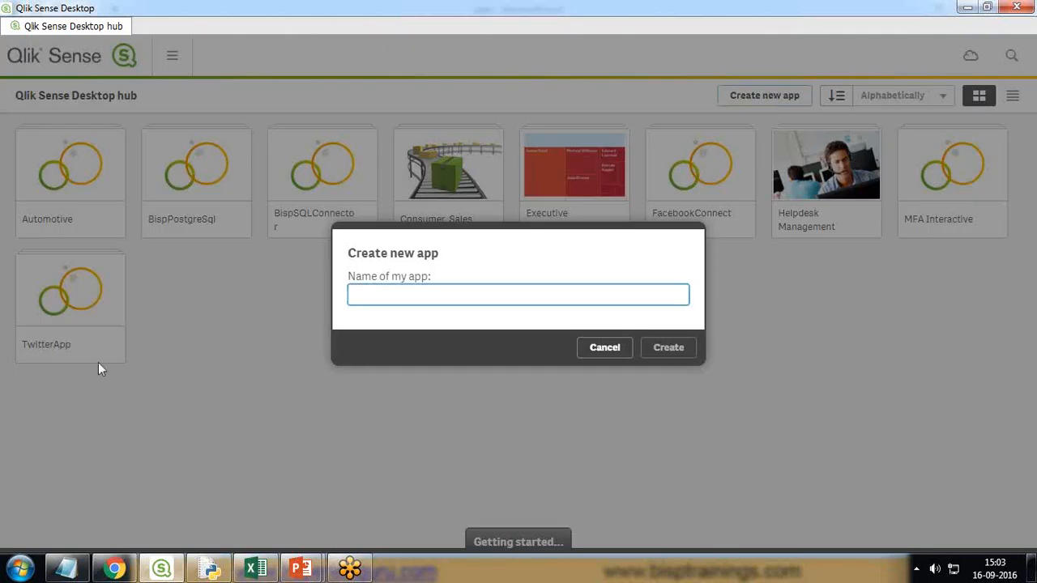
text(AdvanceVis)
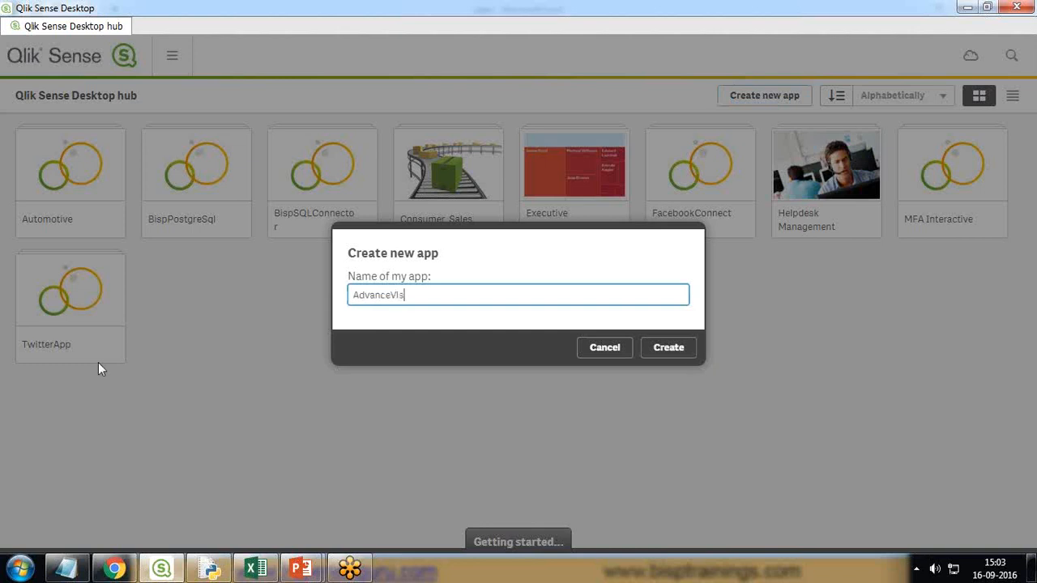
text(ualization)
key(Return)
click(678, 353)
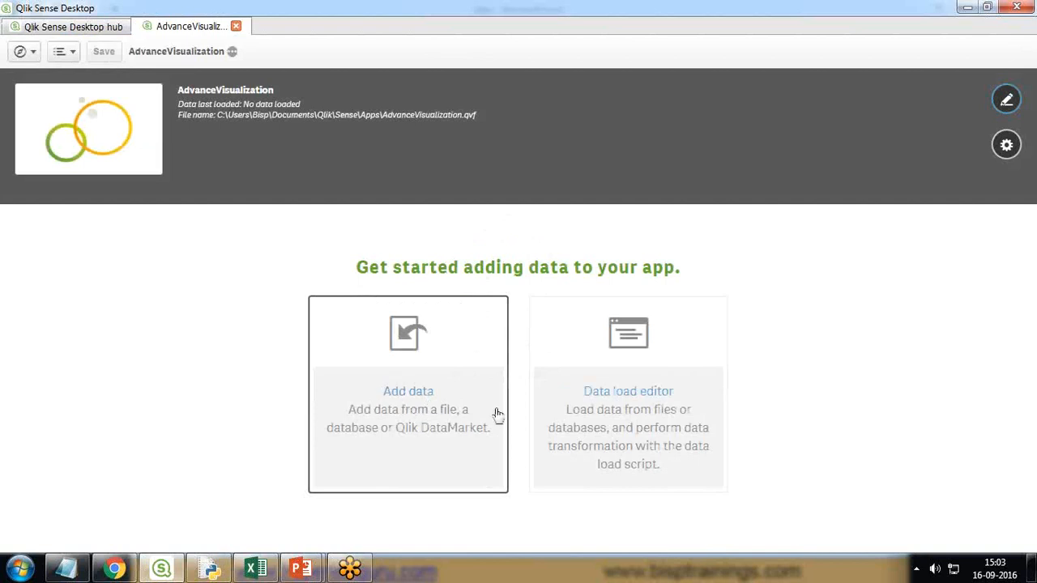
- Add data from a file, browsing to the D > DataSet folder
click(400, 362)
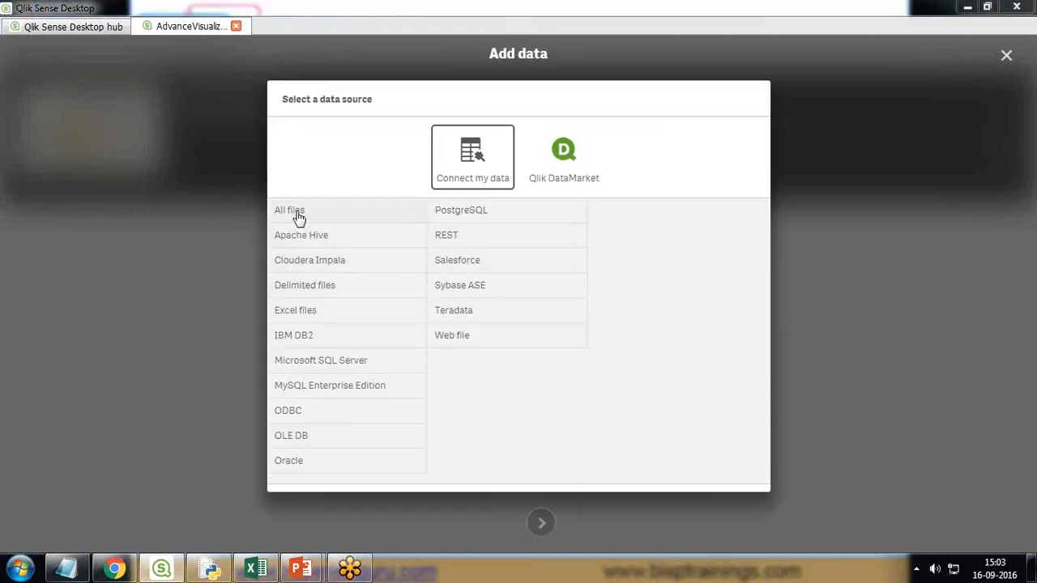
click(298, 216)
click(349, 265)
scroll(403, 353, down, 5)
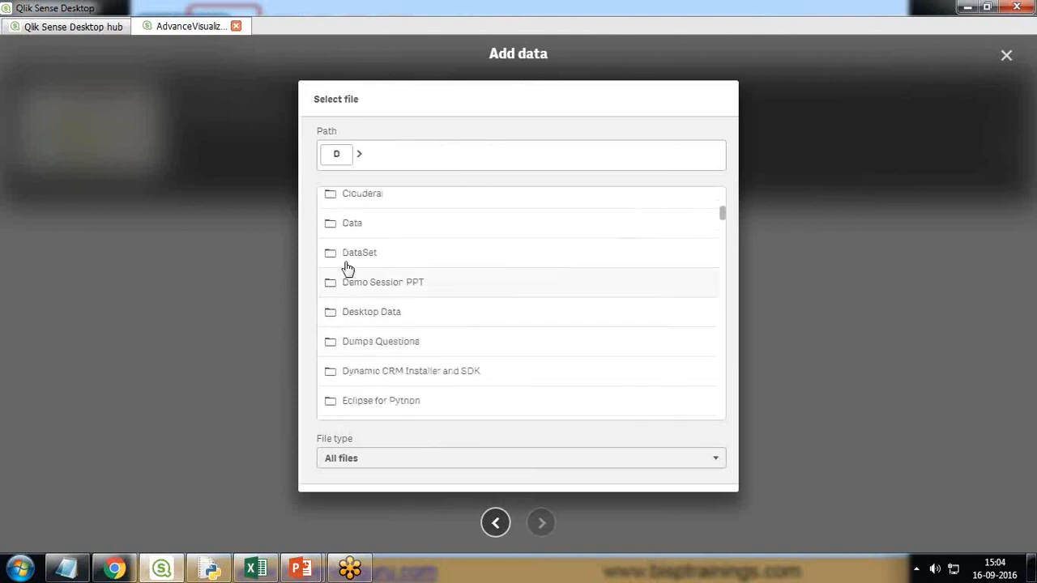
click(349, 264)
- Select Sales.csv, preview it and load it into the app
drag(722, 216, 715, 387)
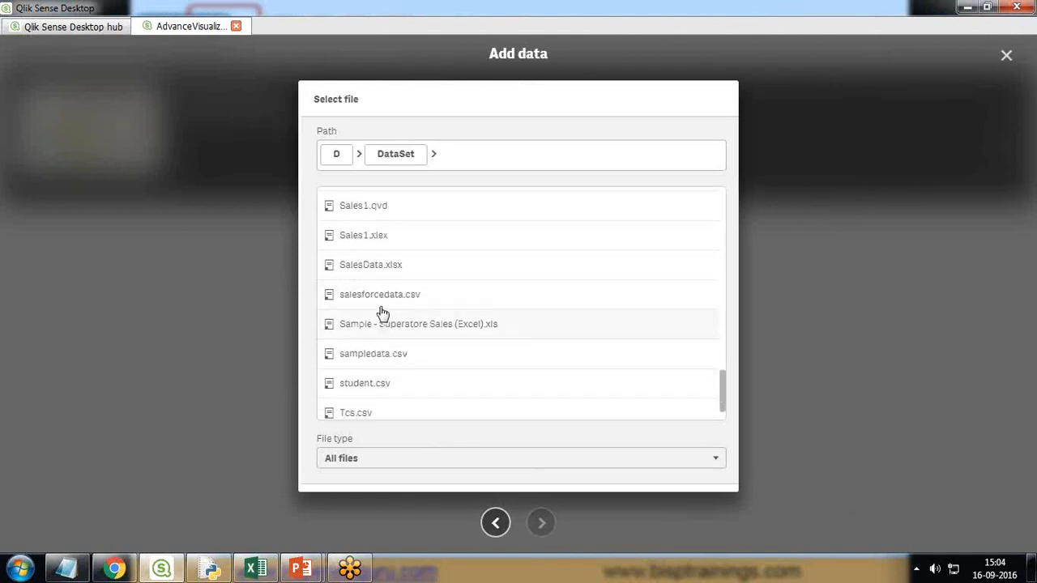
scroll(373, 247, up, 2)
scroll(367, 263, up, 1)
scroll(367, 264, up, 1)
scroll(371, 275, down, 3)
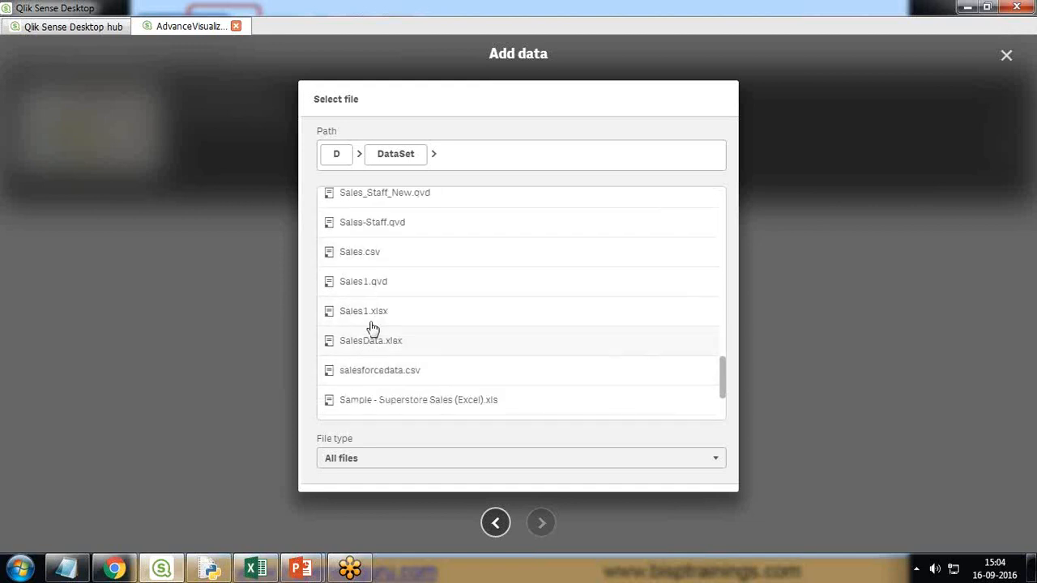
click(369, 262)
click(531, 521)
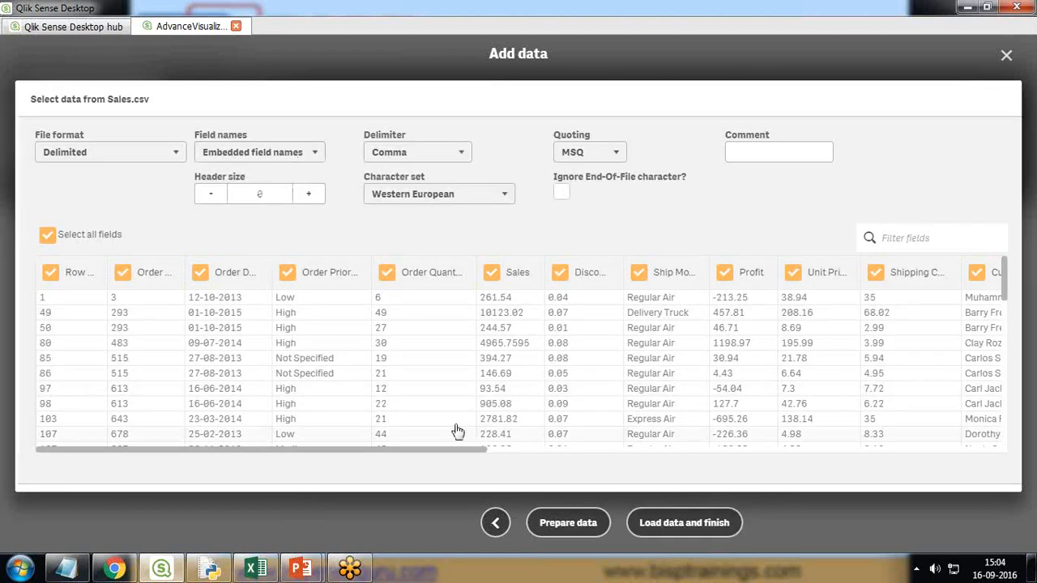
click(677, 525)
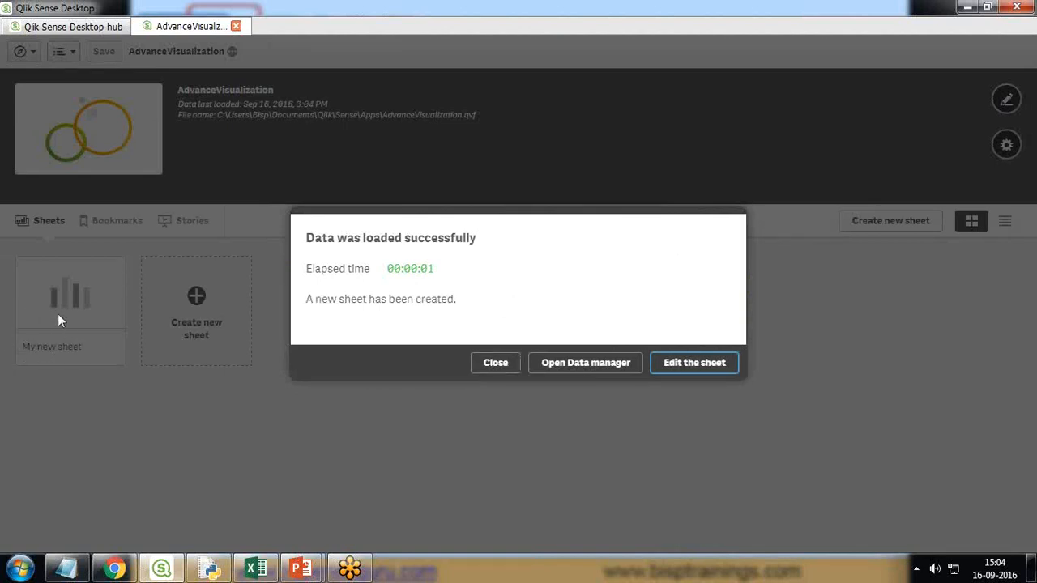
- Dismiss the load confirmation, open My new sheet and switch it to edit mode
click(492, 363)
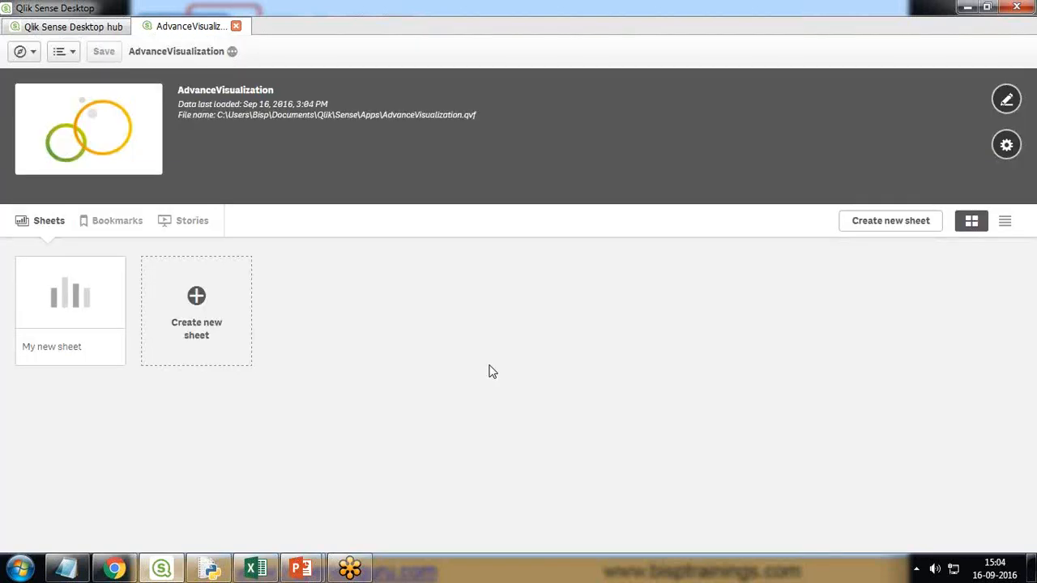
click(79, 303)
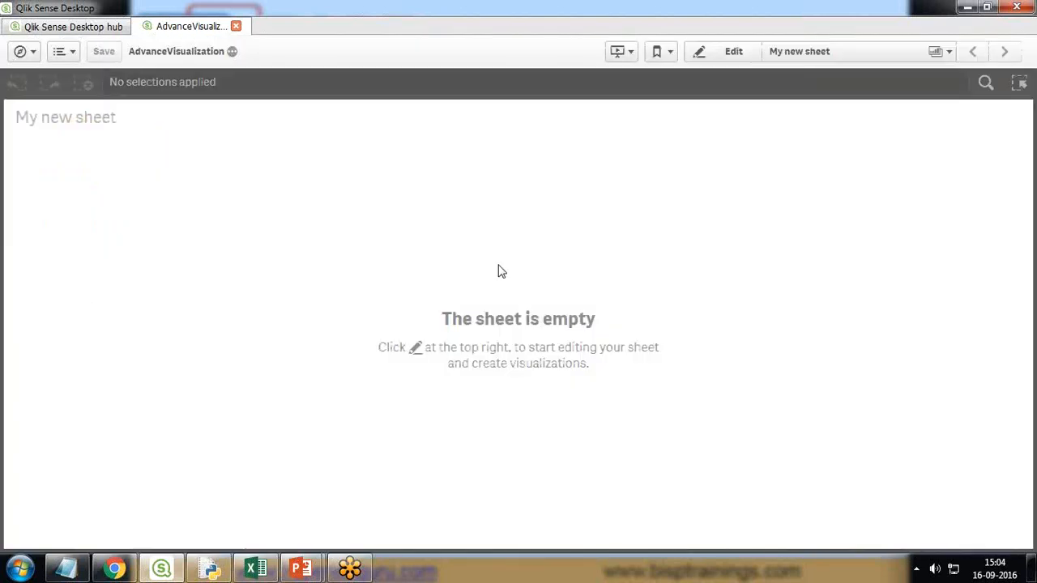
click(729, 52)
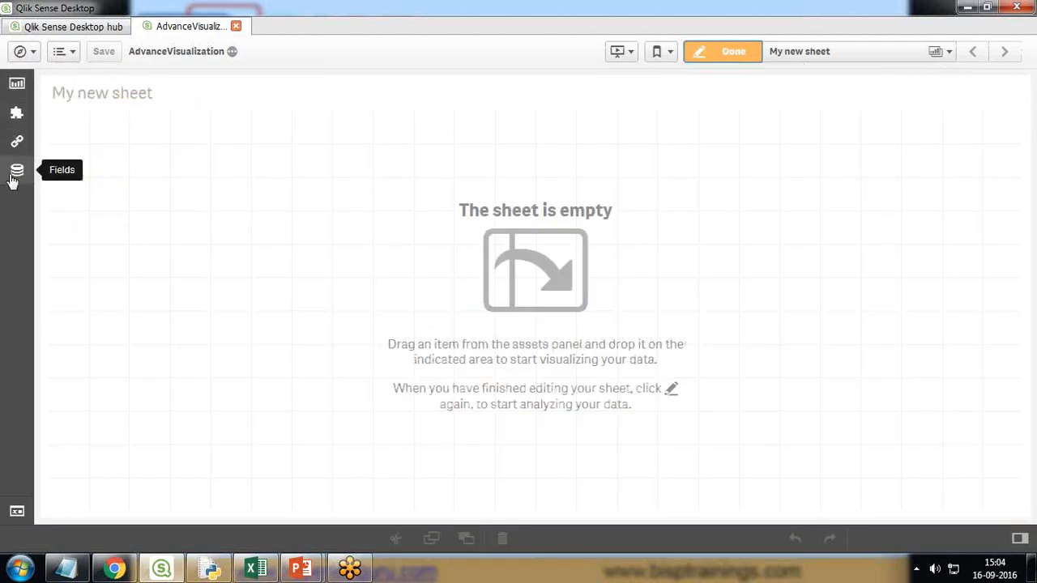
- Browse the Charts, Custom objects and Master items panels, expanding master dimensions
click(16, 85)
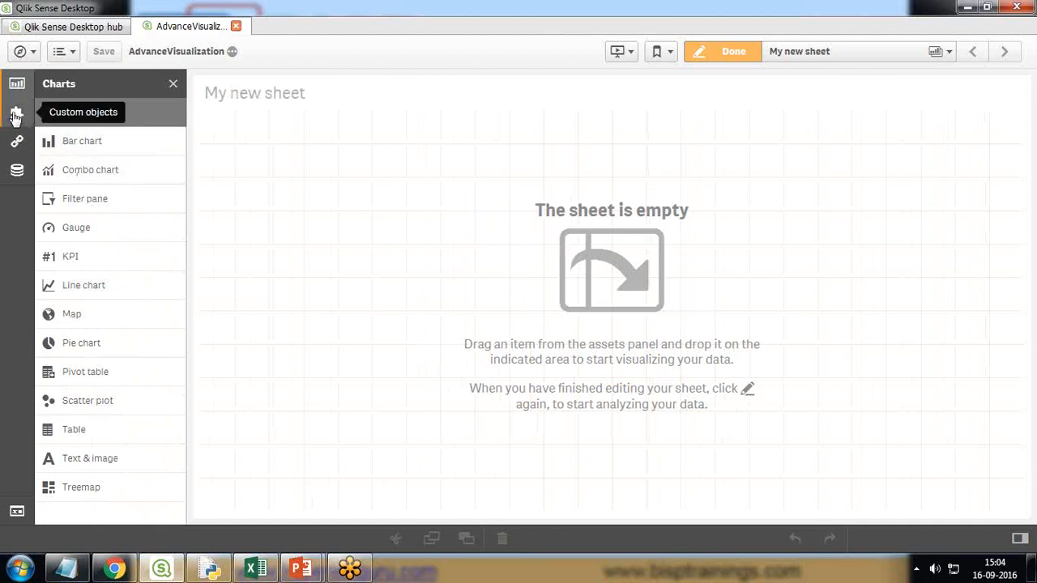
click(17, 115)
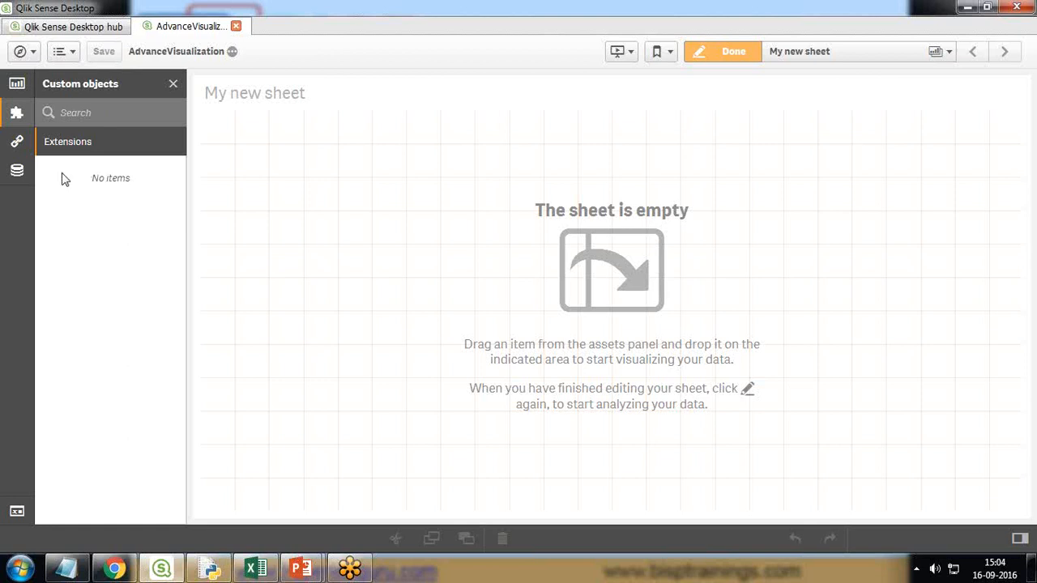
click(17, 141)
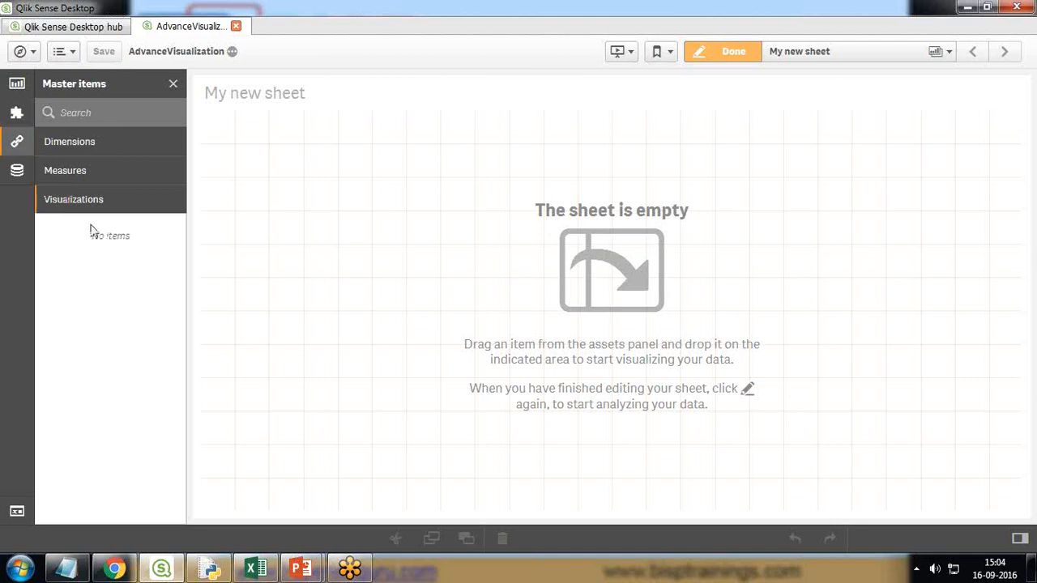
click(60, 150)
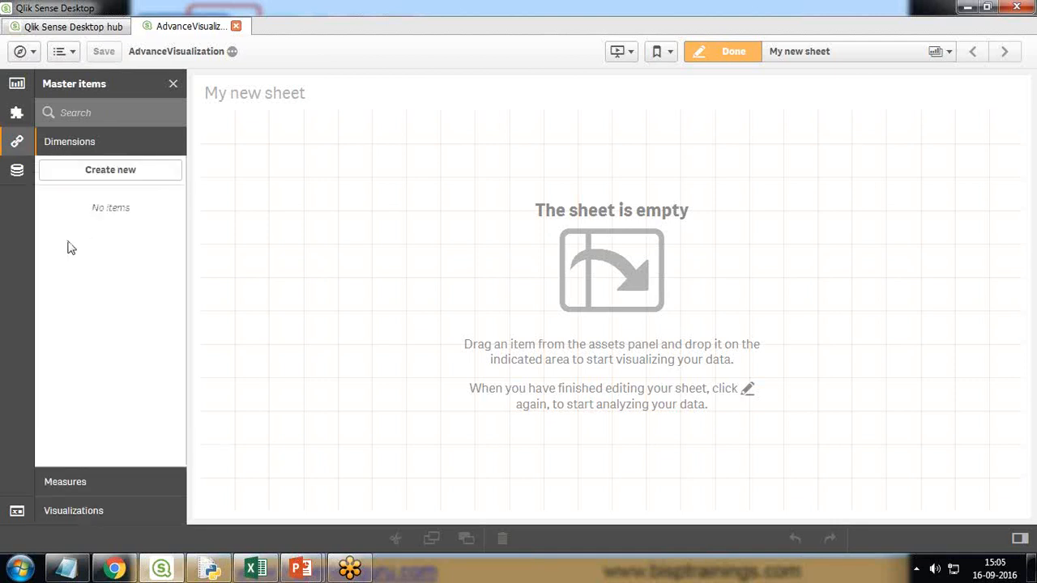
- Review the loaded fields, recheck Custom objects for extensions, then switch to Chrome
click(17, 172)
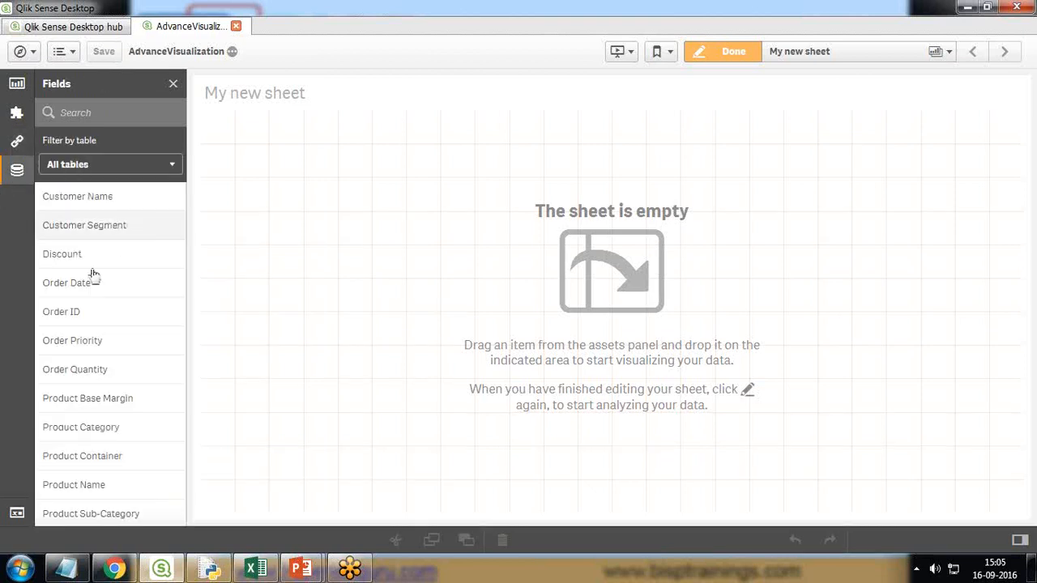
scroll(106, 438, down, 5)
scroll(121, 461, up, 5)
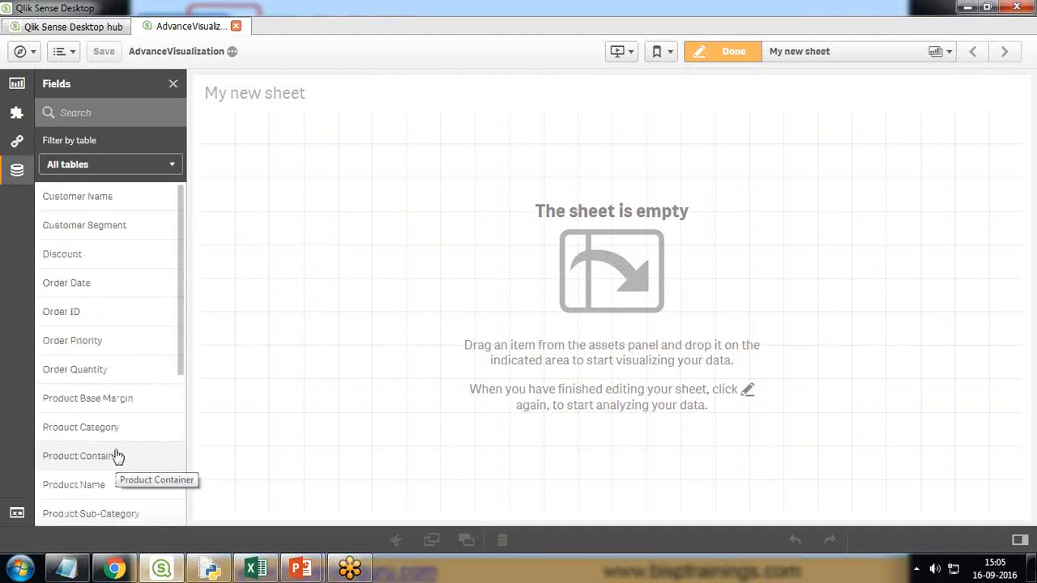
click(17, 115)
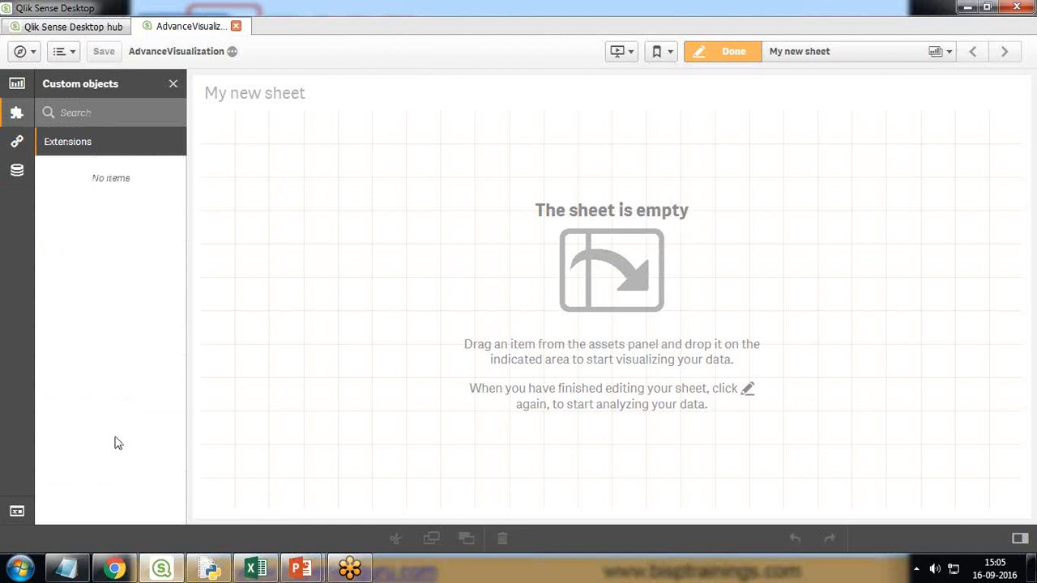
key(alt+Tab)
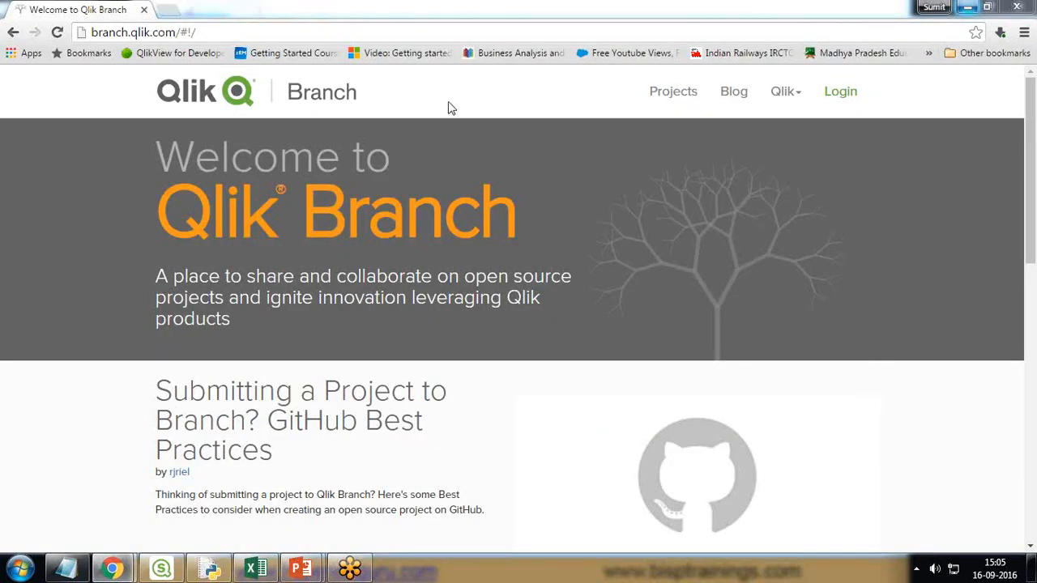
- On branch.qlik.com, open the Projects listing of 370 open-source projects
drag(202, 33, 103, 38)
click(132, 32)
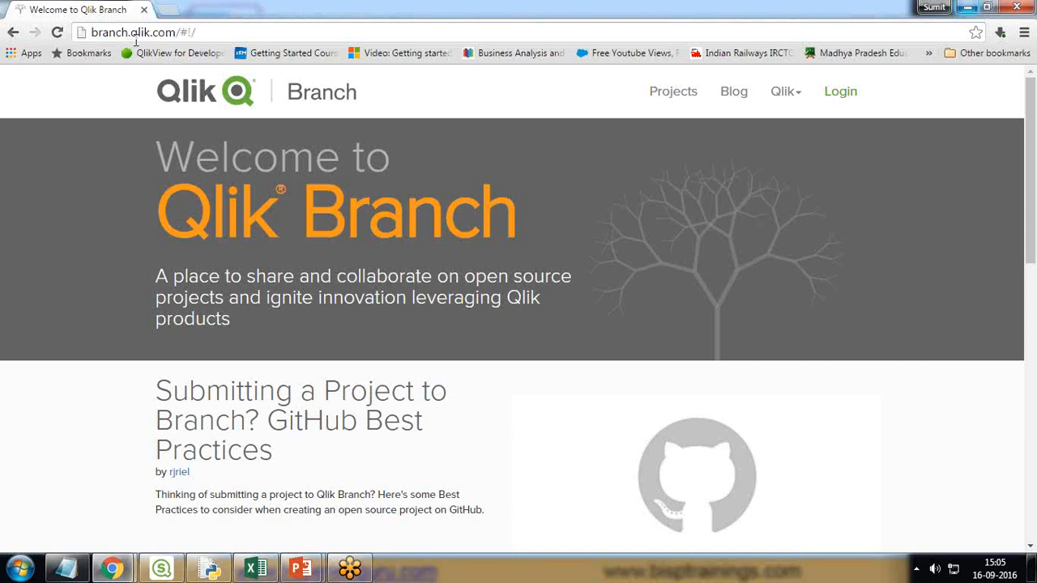
click(1014, 40)
click(1019, 399)
click(666, 96)
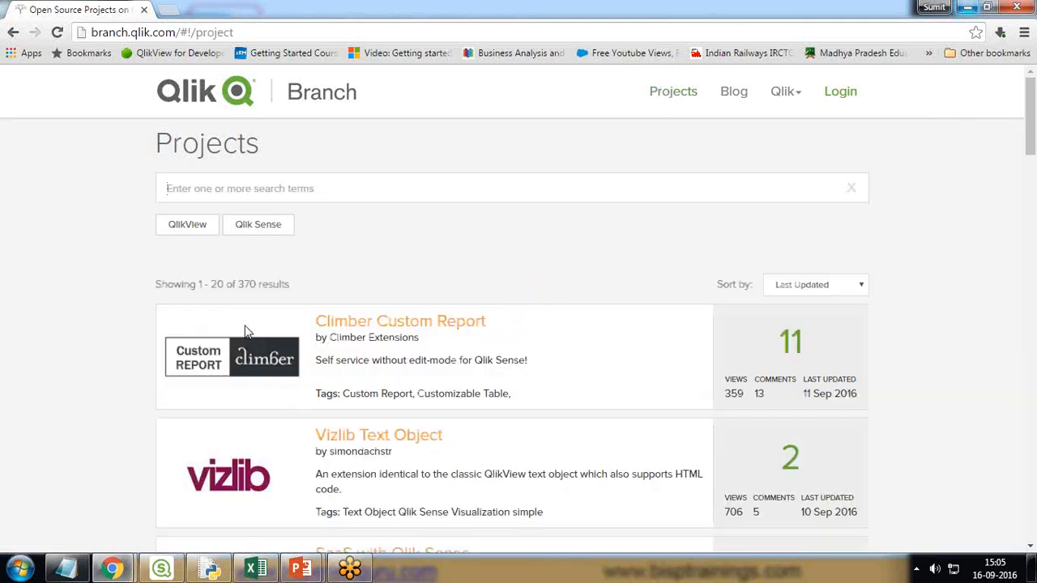
- Filter projects to Qlik Sense and open the Qlik Sense Dependency Wheel project
click(194, 229)
click(250, 230)
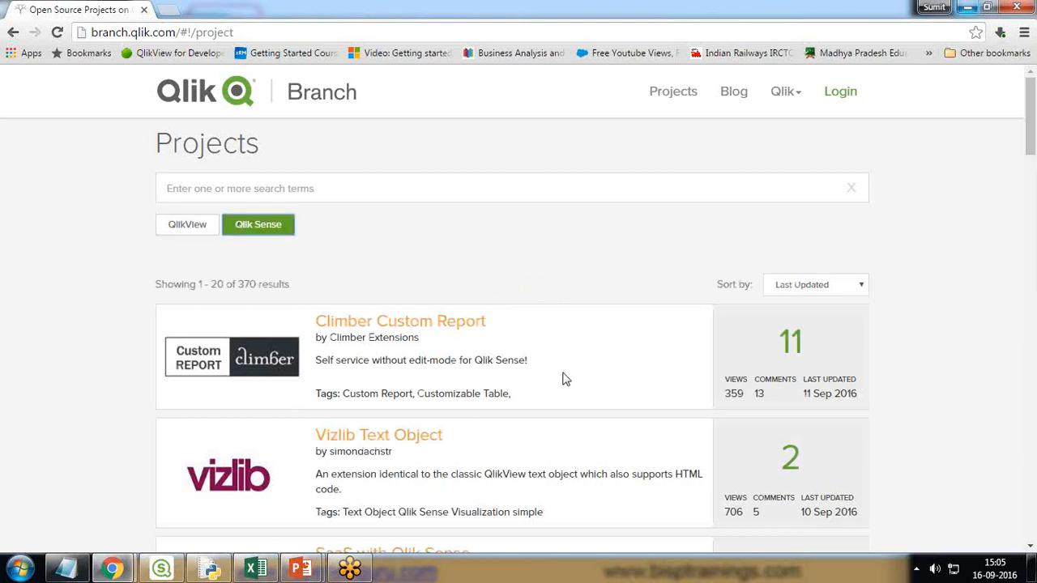
scroll(565, 379, down, 8)
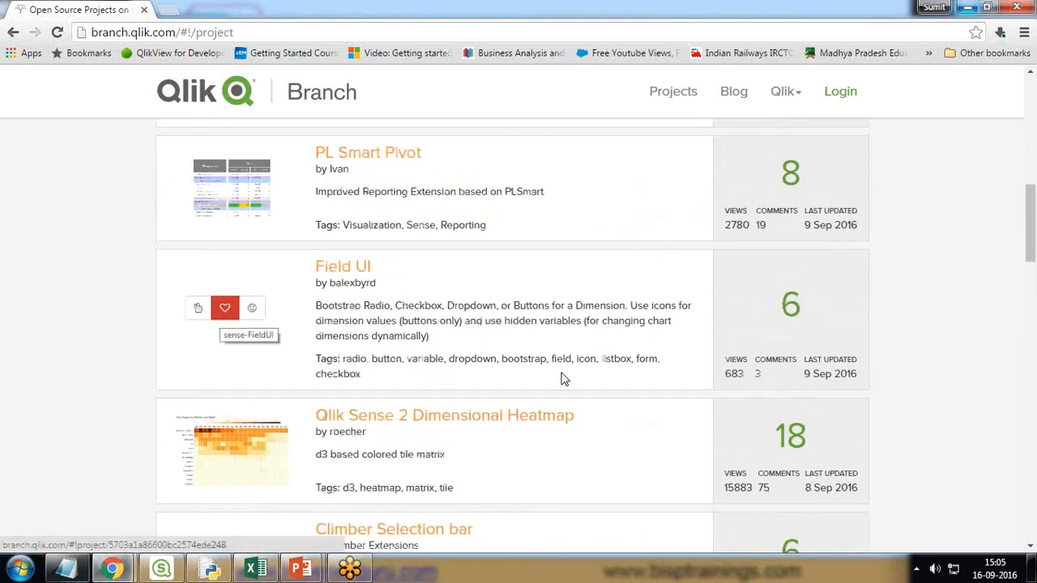
scroll(566, 380, down, 8)
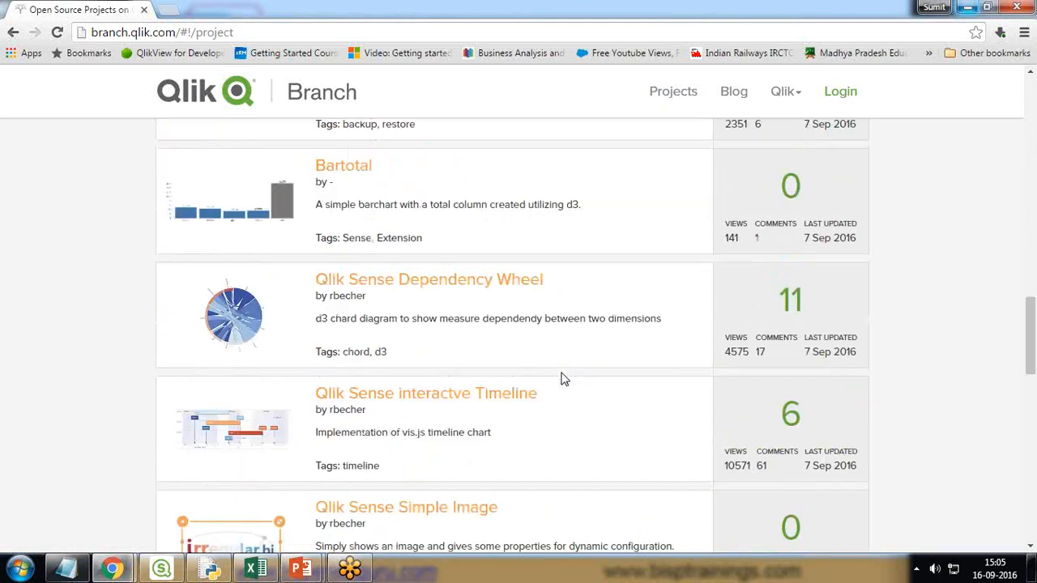
scroll(565, 379, up, 1)
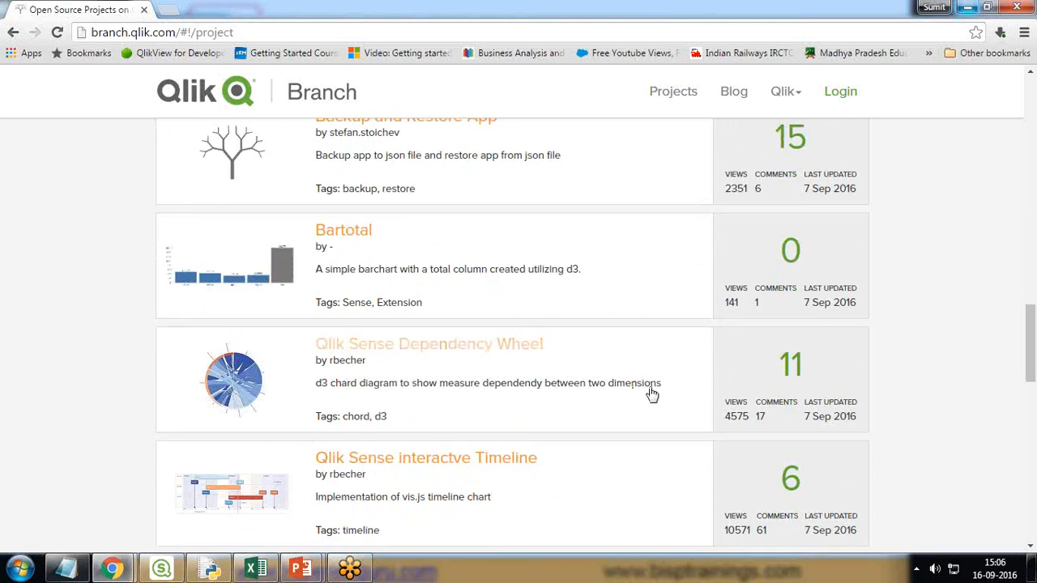
right_click(389, 347)
click(357, 344)
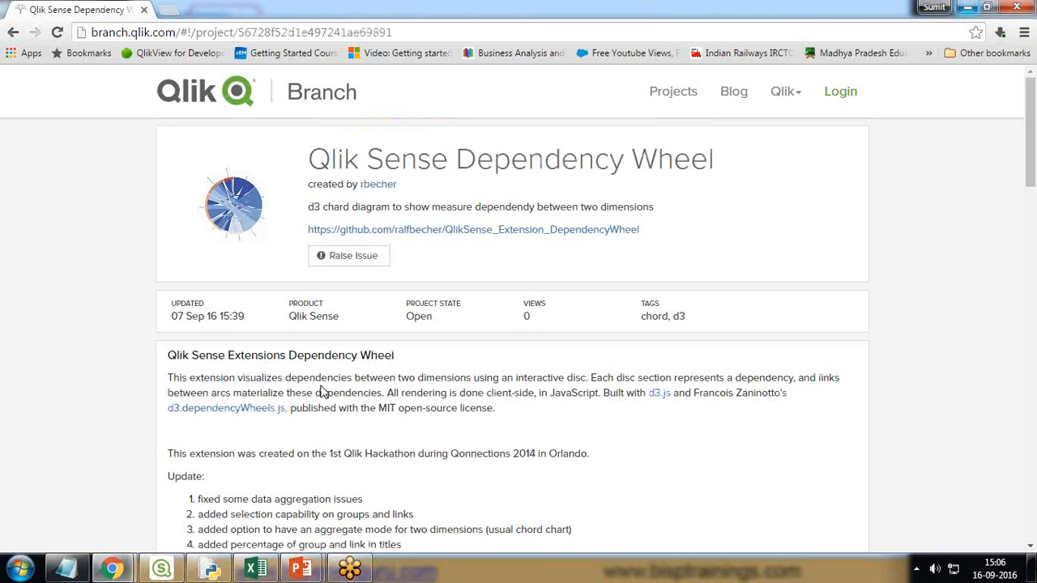
- Open the github.com/ralfbecher/QlikSense_Extension_DependencyWheel link from the project page
scroll(555, 373, down, 2)
scroll(556, 373, down, 1)
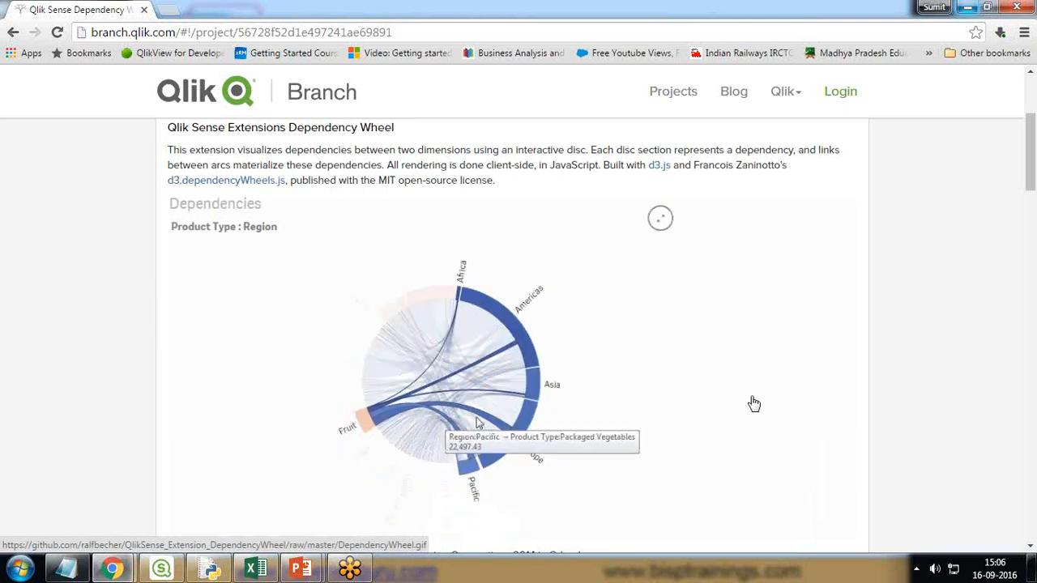
scroll(606, 336, down, 4)
scroll(666, 370, down, 6)
scroll(667, 370, up, 14)
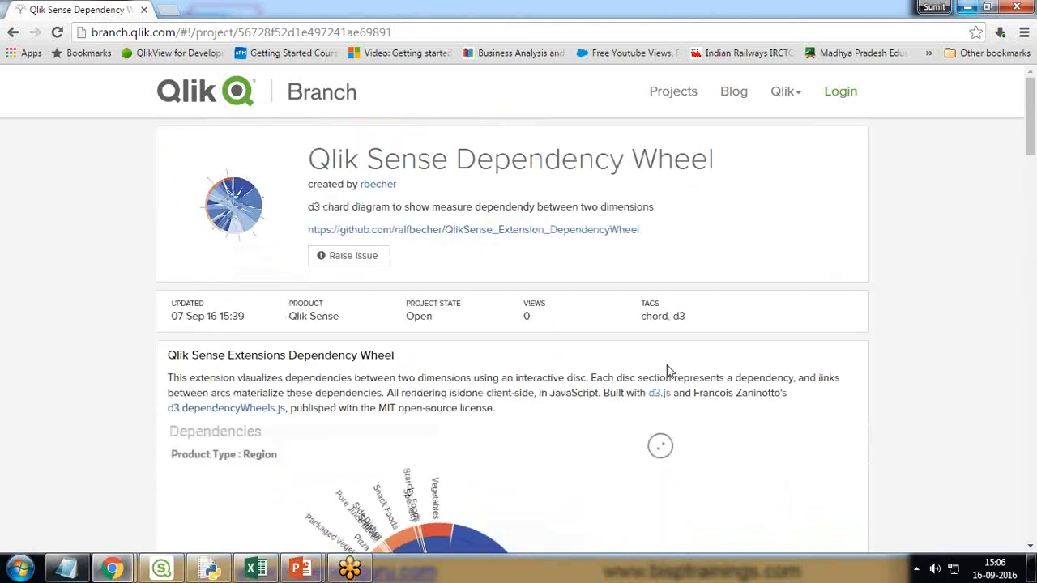
drag(652, 233, 289, 248)
click(308, 262)
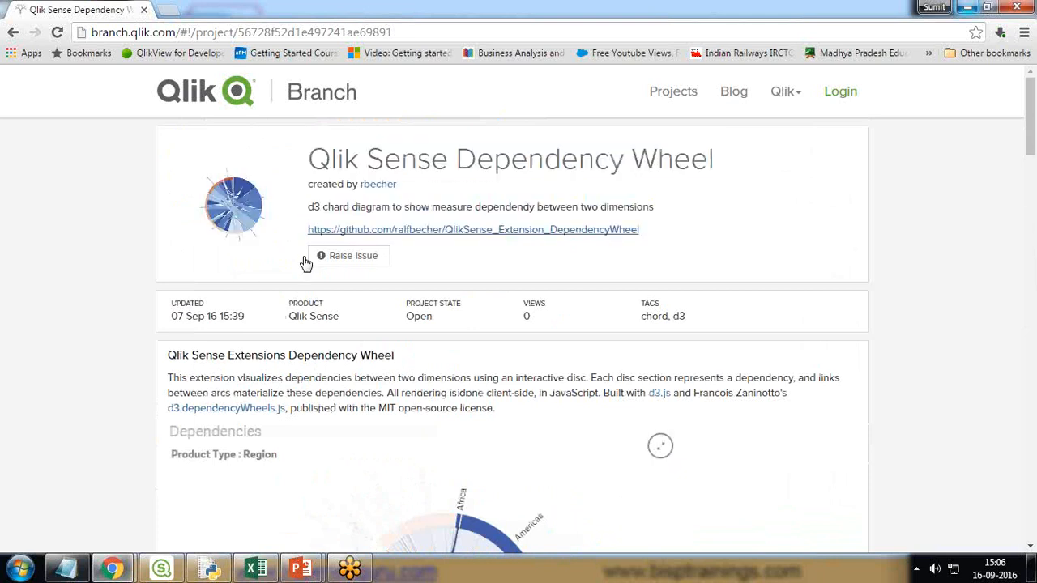
click(495, 235)
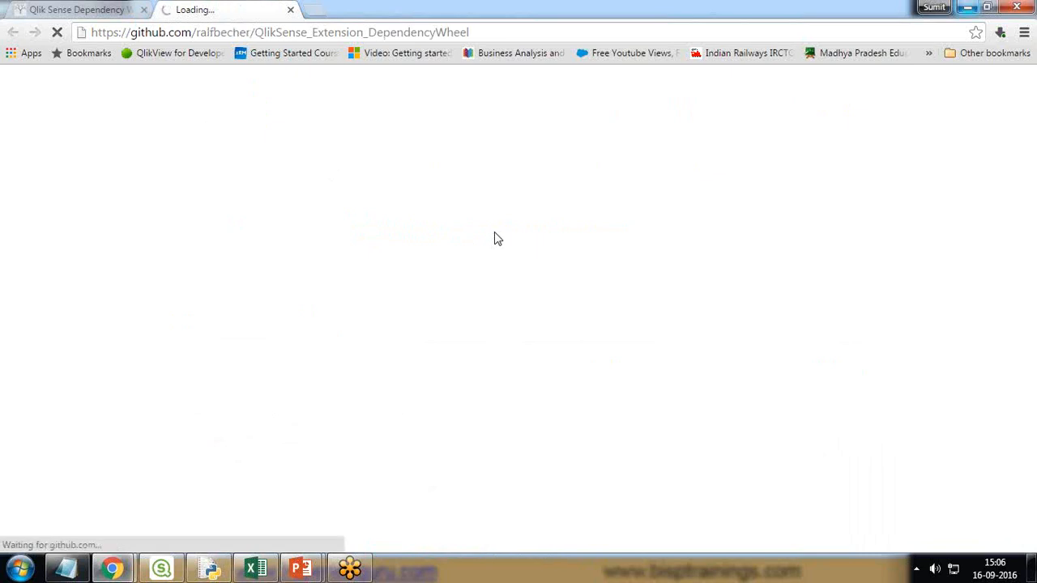
- Download the repository ZIP into Desktop > QlikSense Extensions, then show the desktop
scroll(952, 354, down, 2)
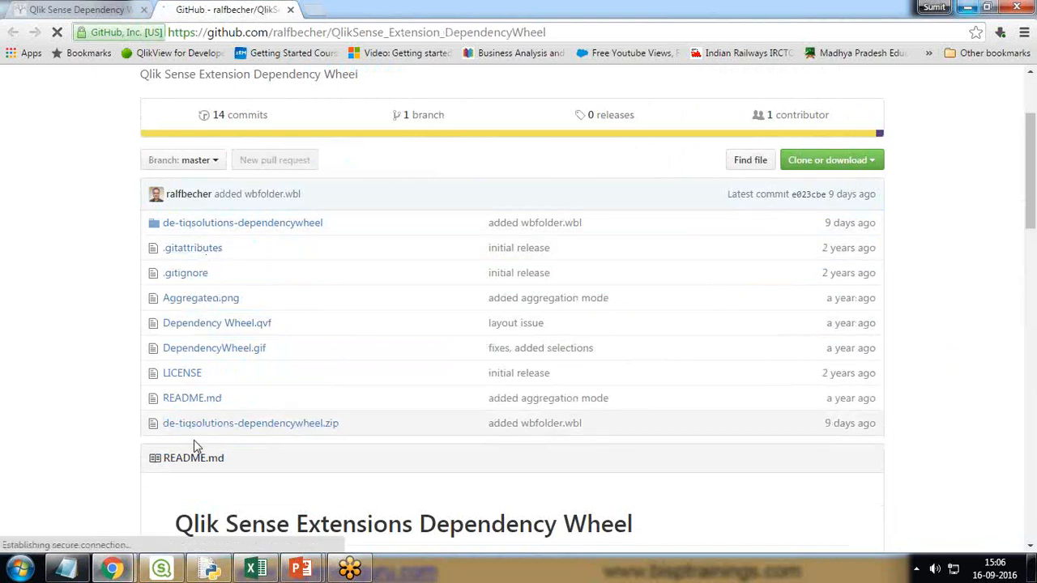
click(872, 165)
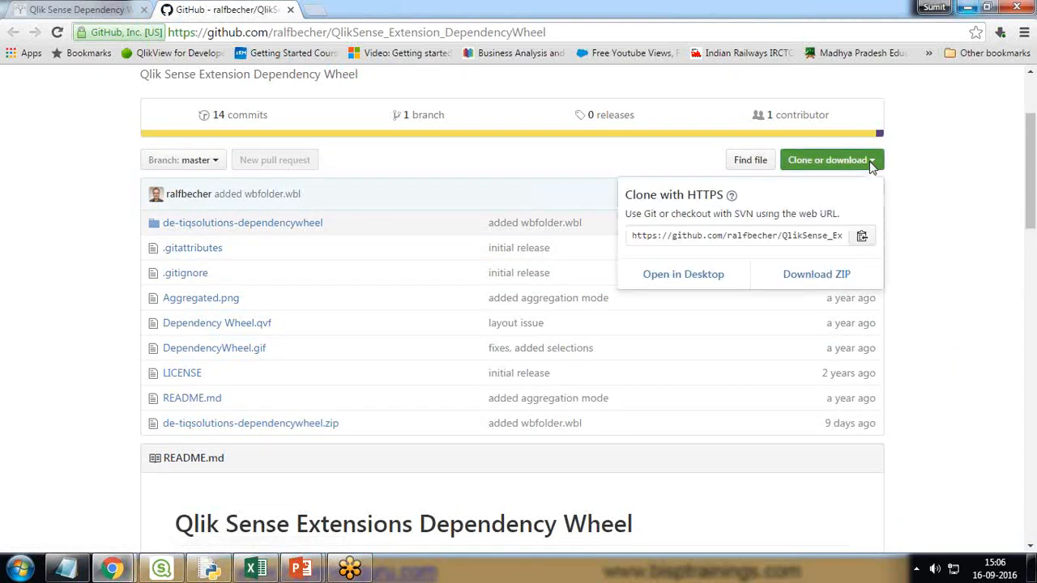
click(812, 276)
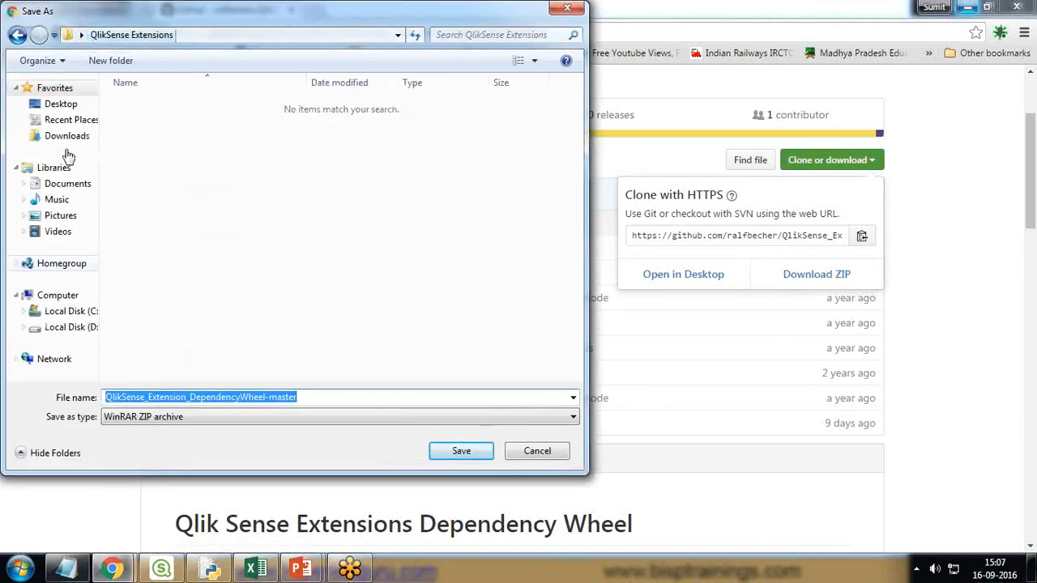
click(60, 104)
drag(578, 158, 579, 178)
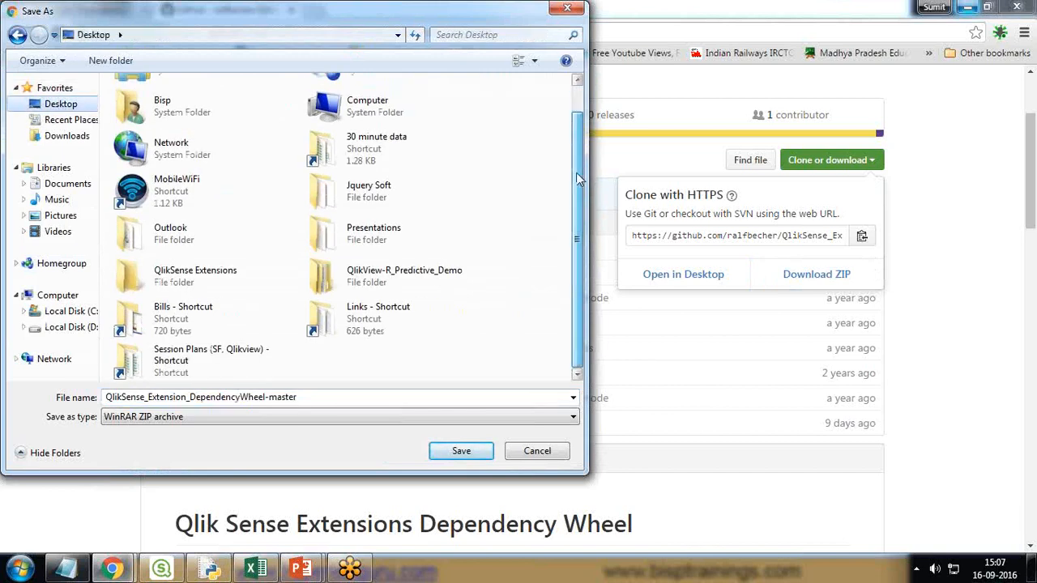
double_click(203, 278)
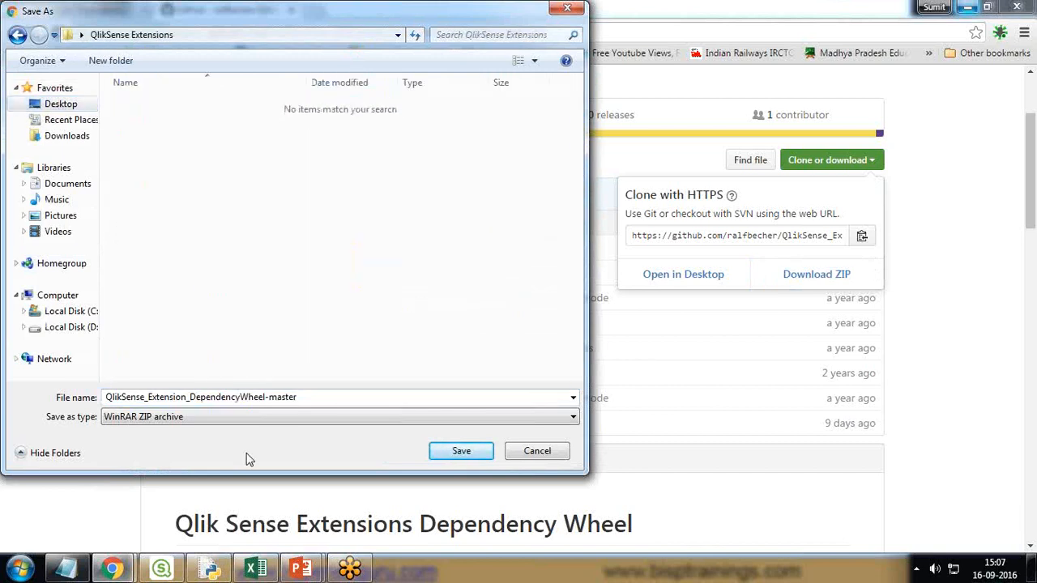
click(461, 451)
click(1023, 565)
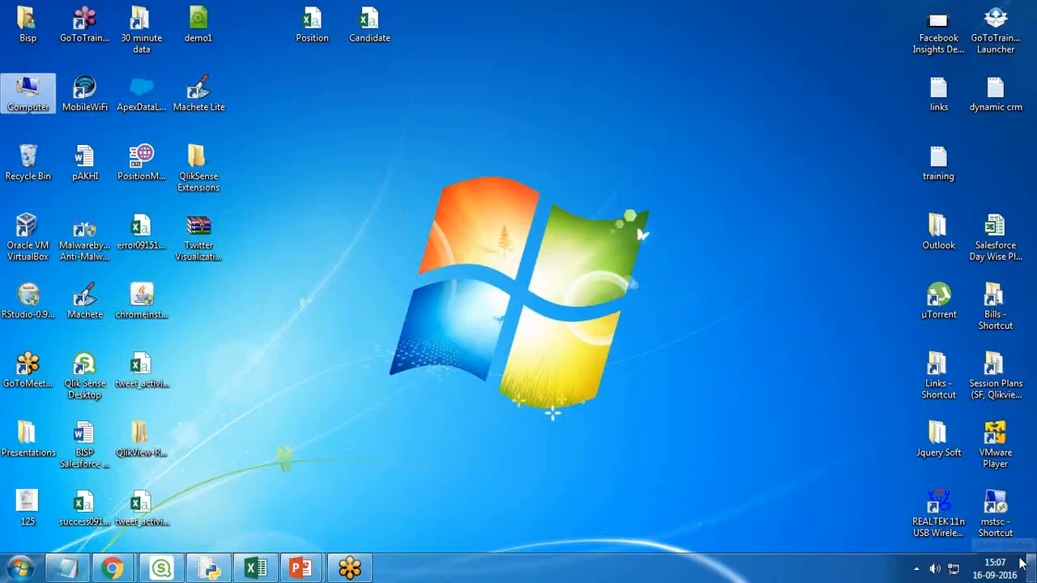
- Open the QlikSense Extensions folder maximized, switching between it and the GitHub window
double_click(198, 166)
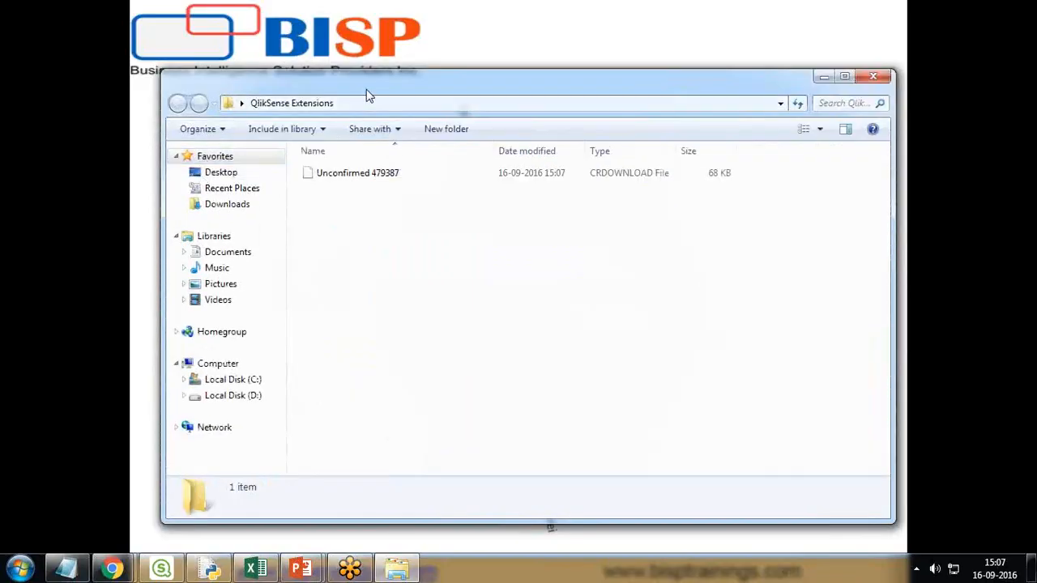
double_click(365, 89)
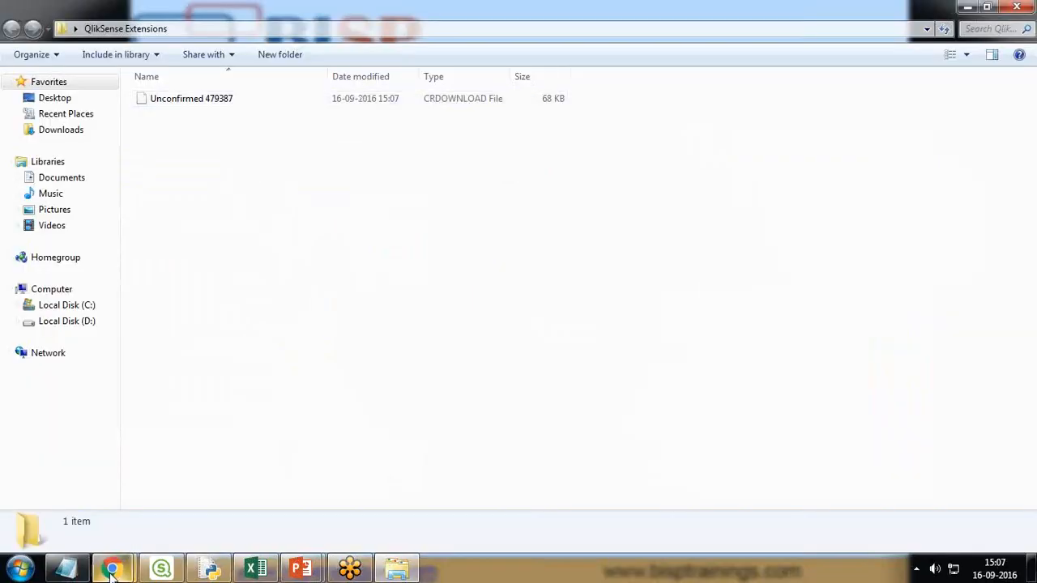
mouse_move(112, 570)
click(238, 505)
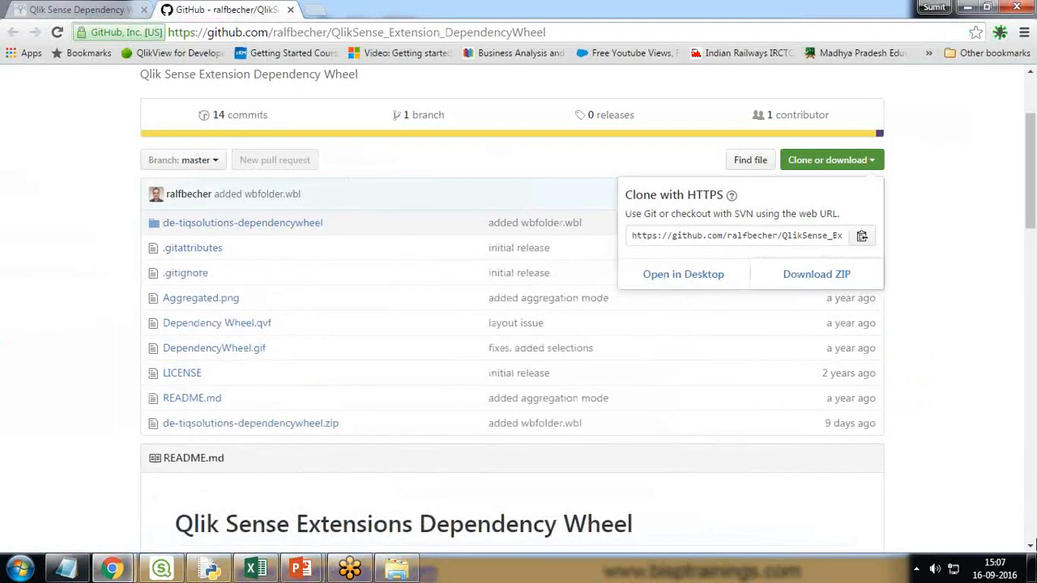
click(396, 569)
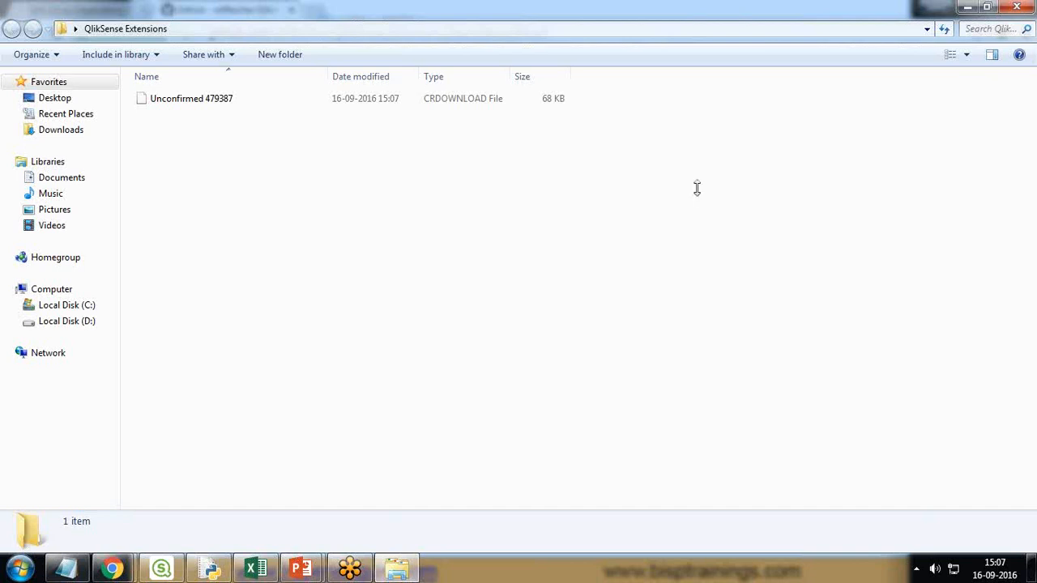
click(114, 569)
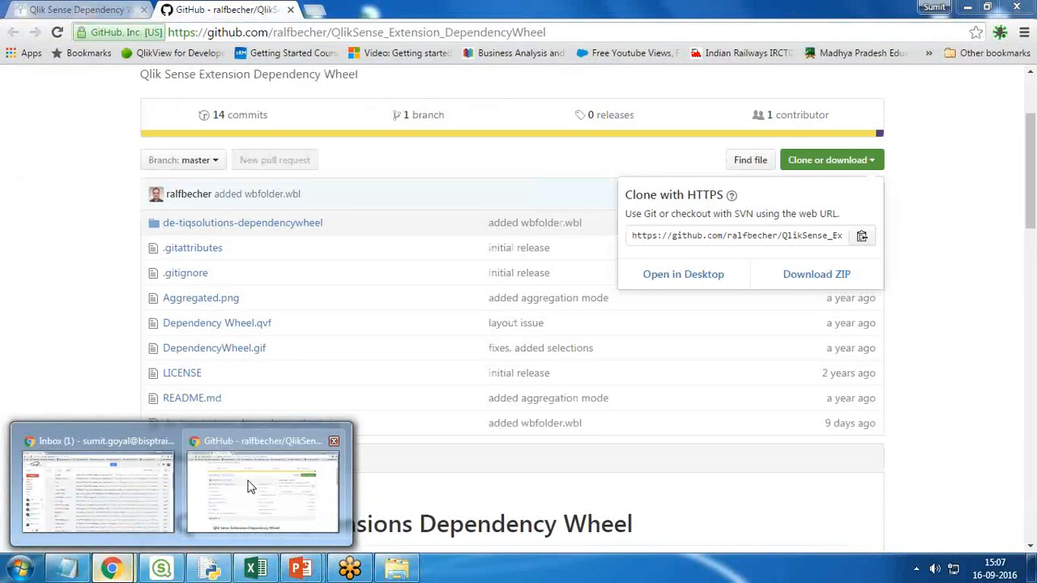
click(285, 484)
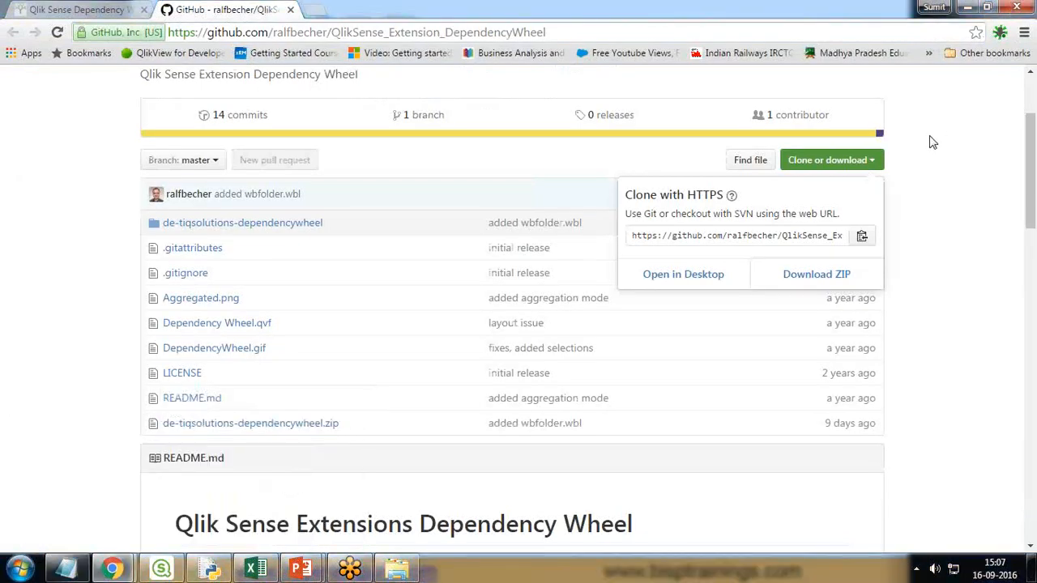
key(alt+Tab)
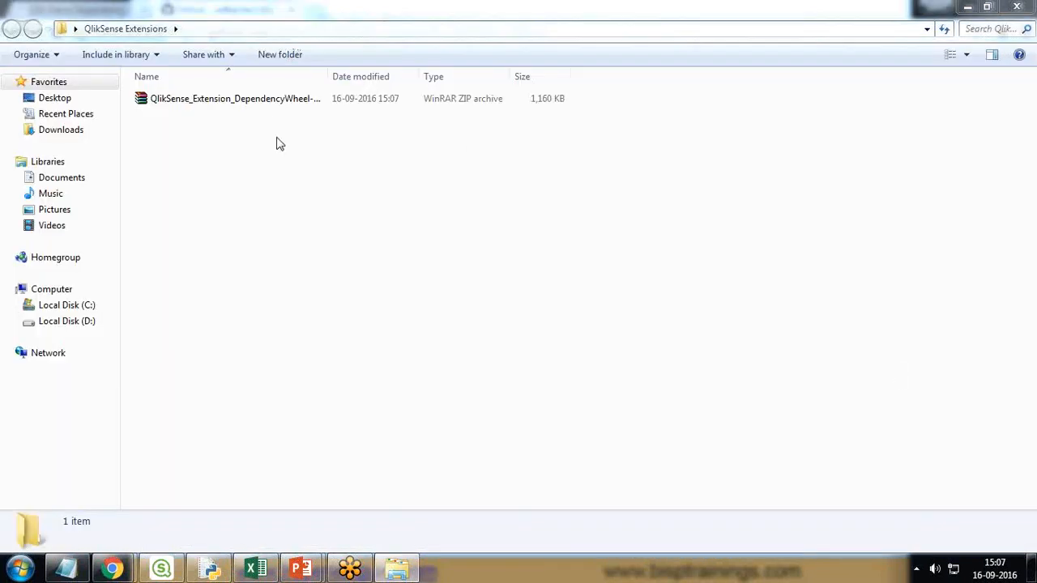
- Extract the ZIP to QlikSense_Extension_DependencyWheel-master and copy its inner extension folder
right_click(247, 106)
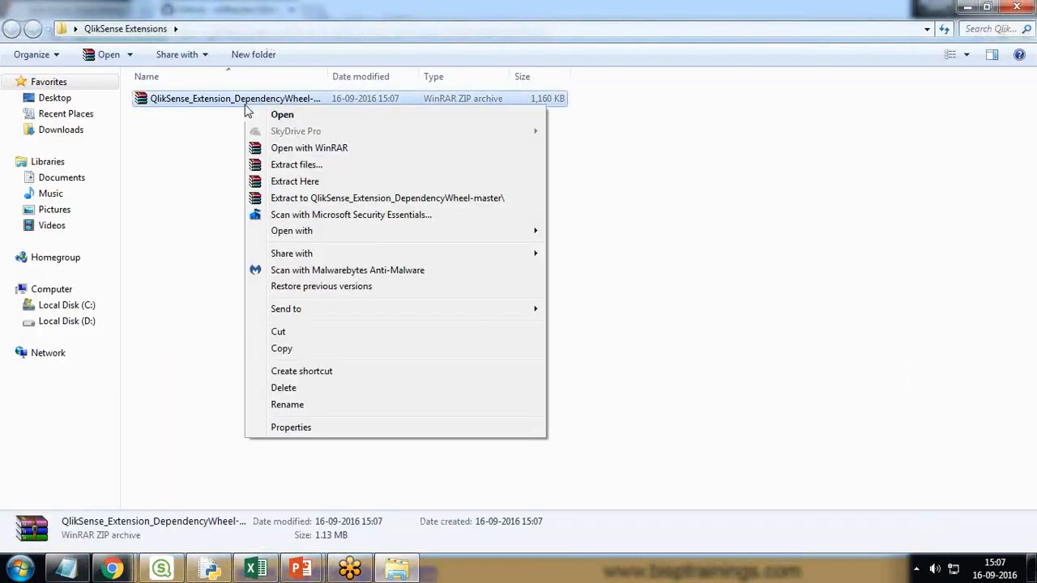
click(306, 200)
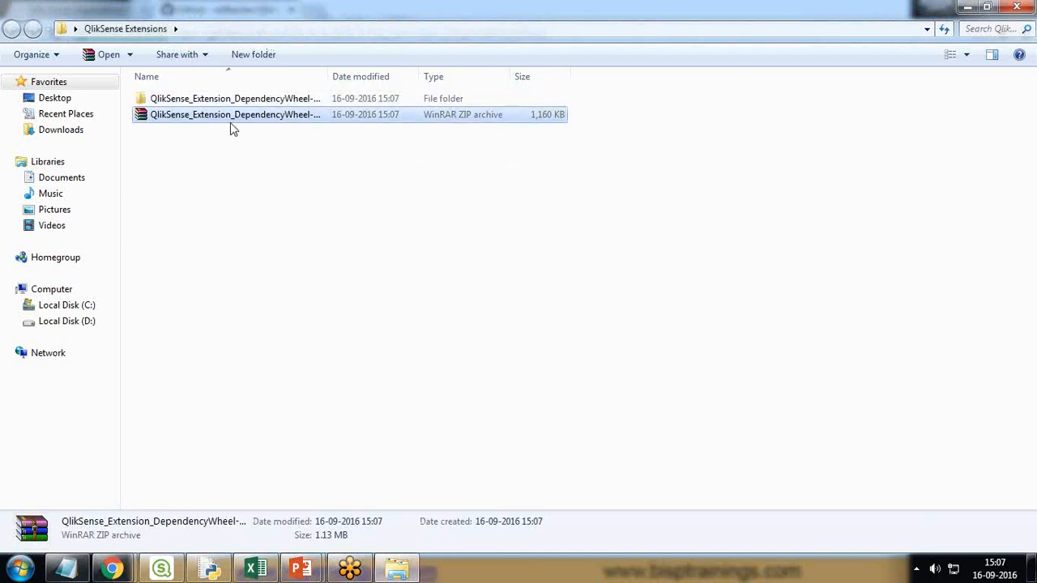
double_click(226, 99)
double_click(224, 101)
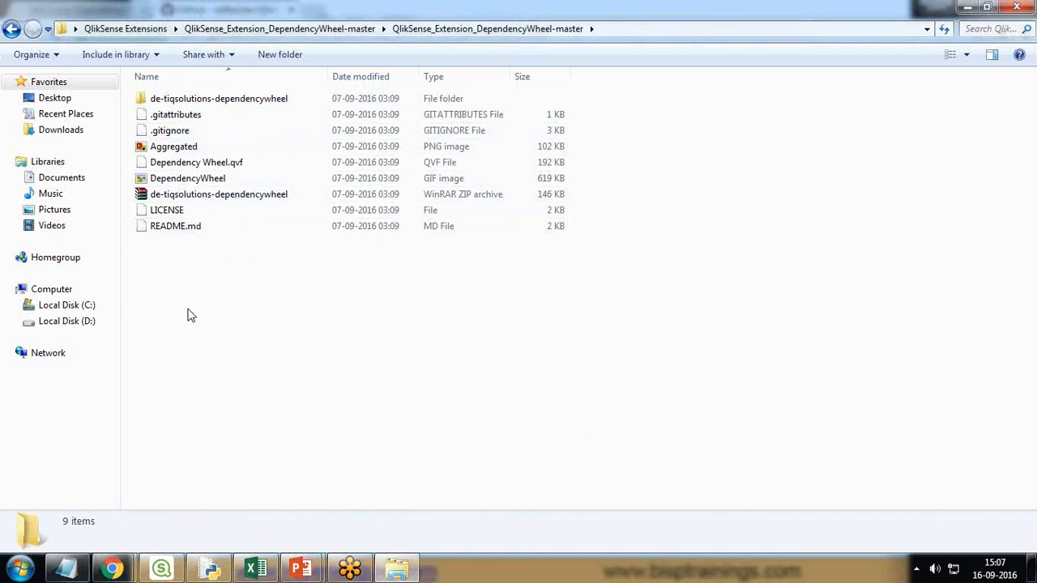
click(12, 29)
right_click(214, 97)
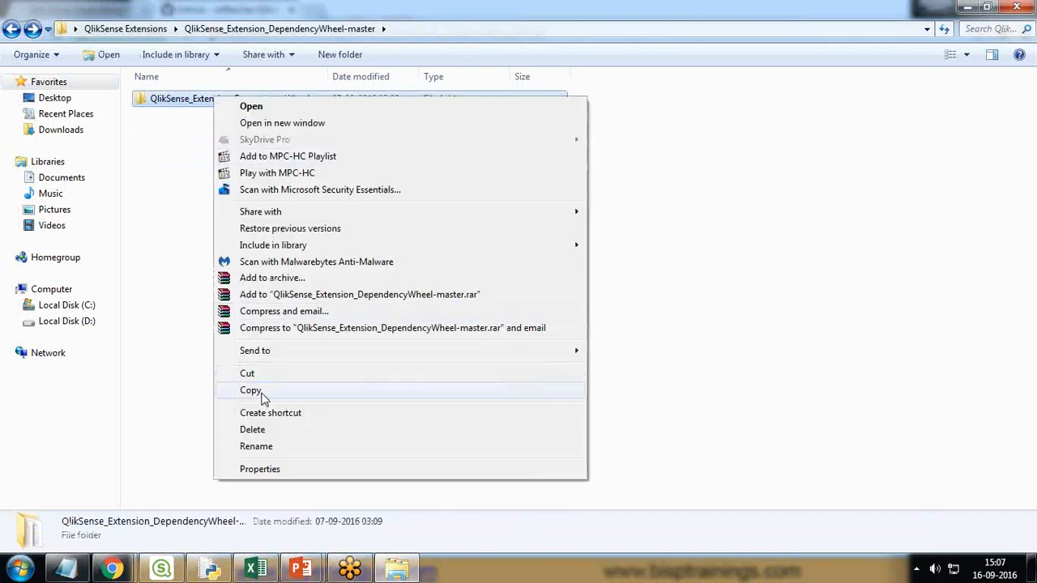
click(261, 396)
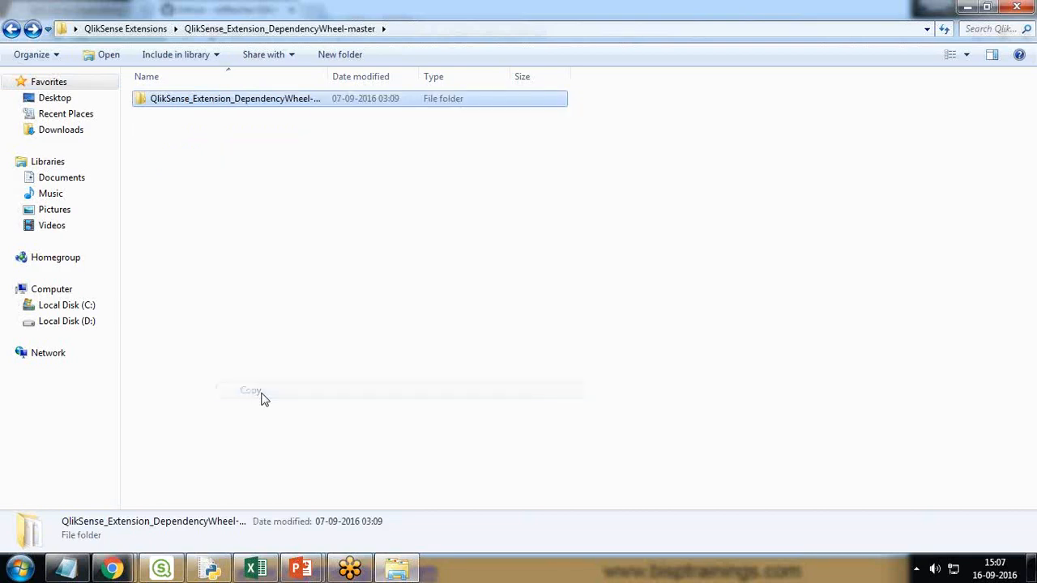
- Browse from the Bisp user folder to My Documents\Qlik\Sense\Extensions
click(1033, 569)
double_click(25, 36)
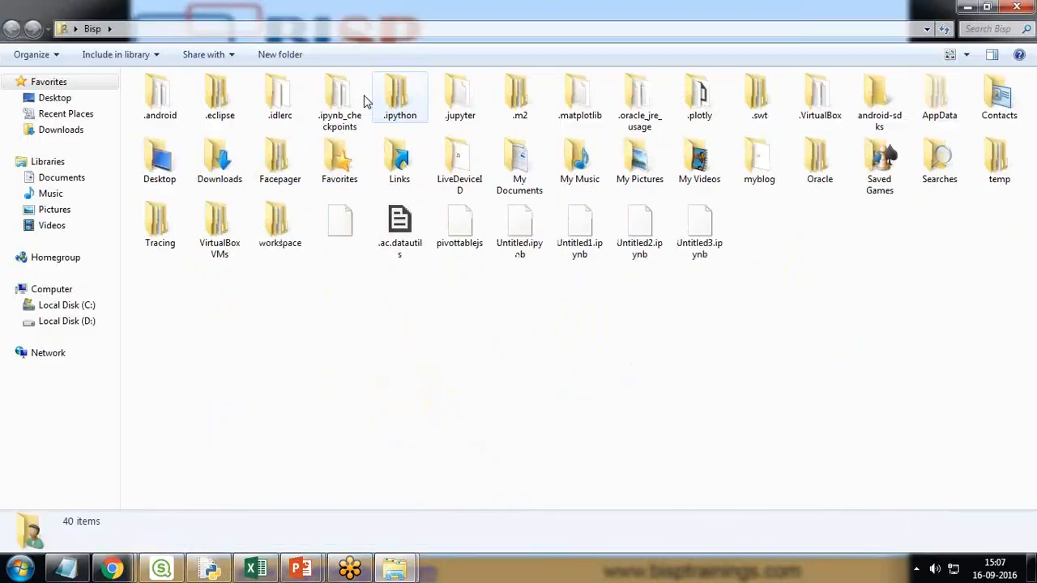
double_click(519, 166)
scroll(174, 389, down, 3)
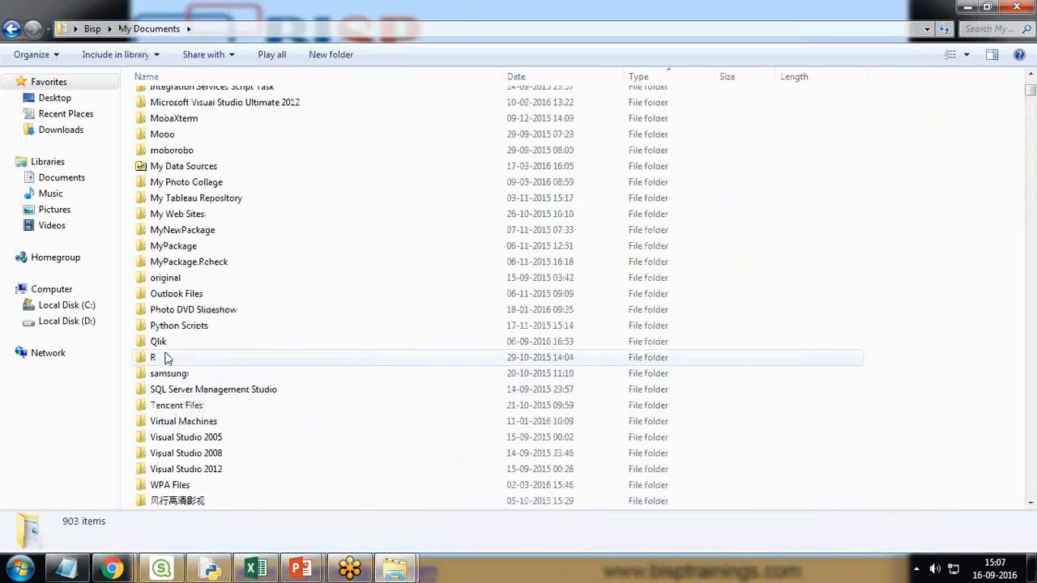
click(163, 344)
double_click(160, 342)
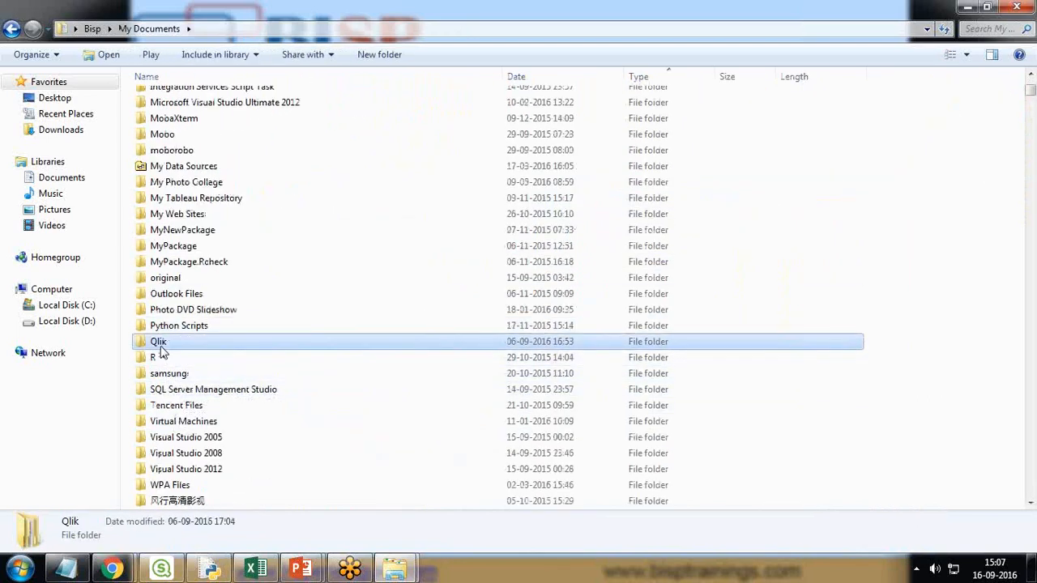
double_click(158, 114)
double_click(168, 179)
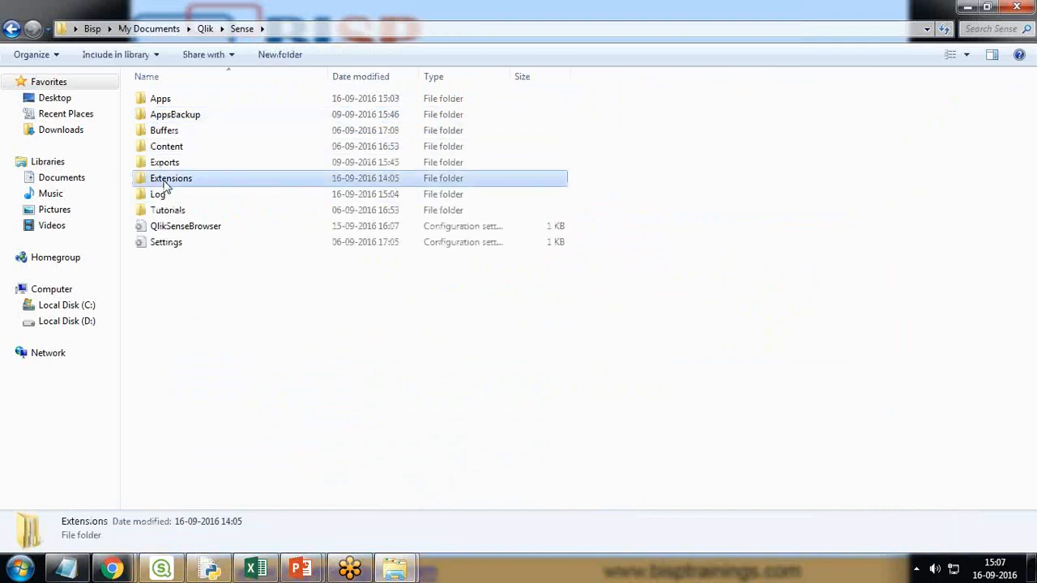
- Paste the QlikSense_Extension_DependencyWheel-master folder into Extensions and check its contents
right_click(166, 181)
click(208, 289)
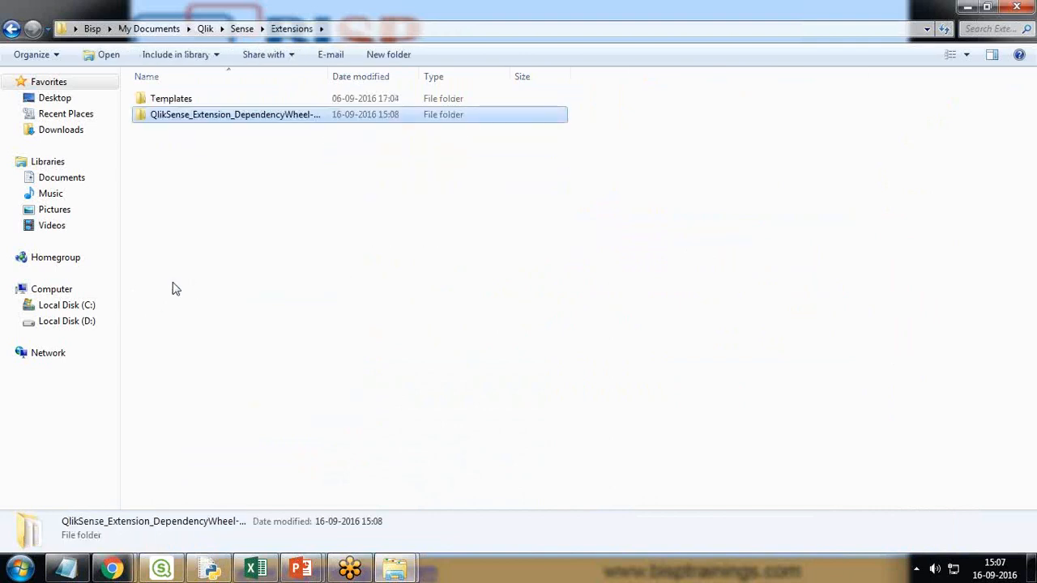
click(352, 30)
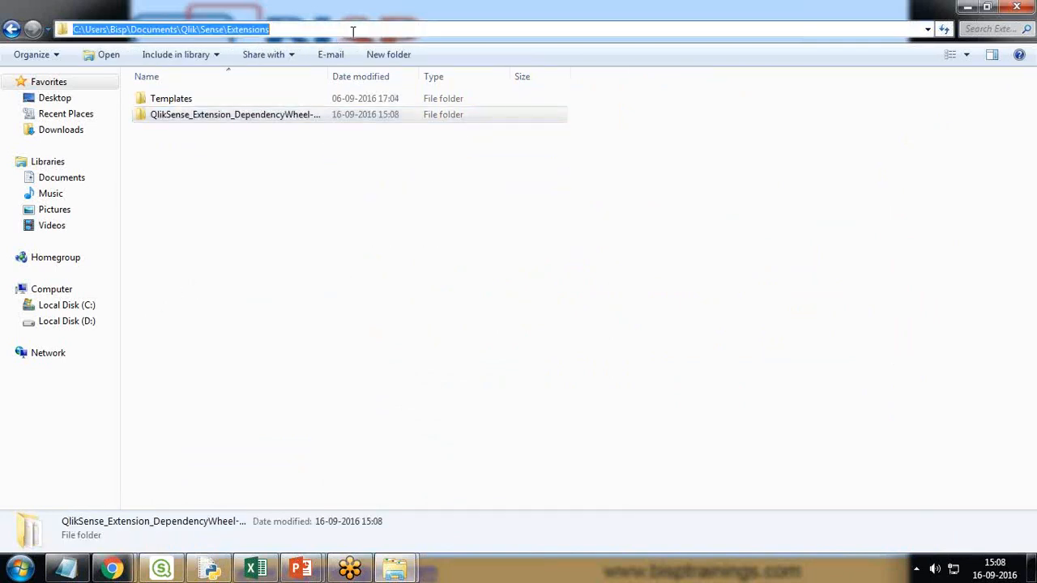
click(111, 29)
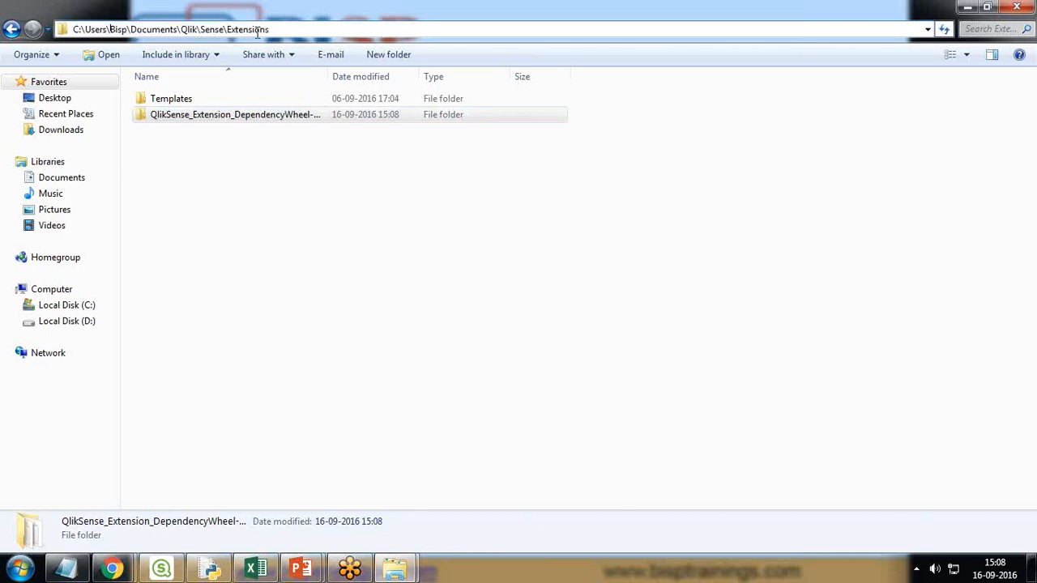
click(205, 120)
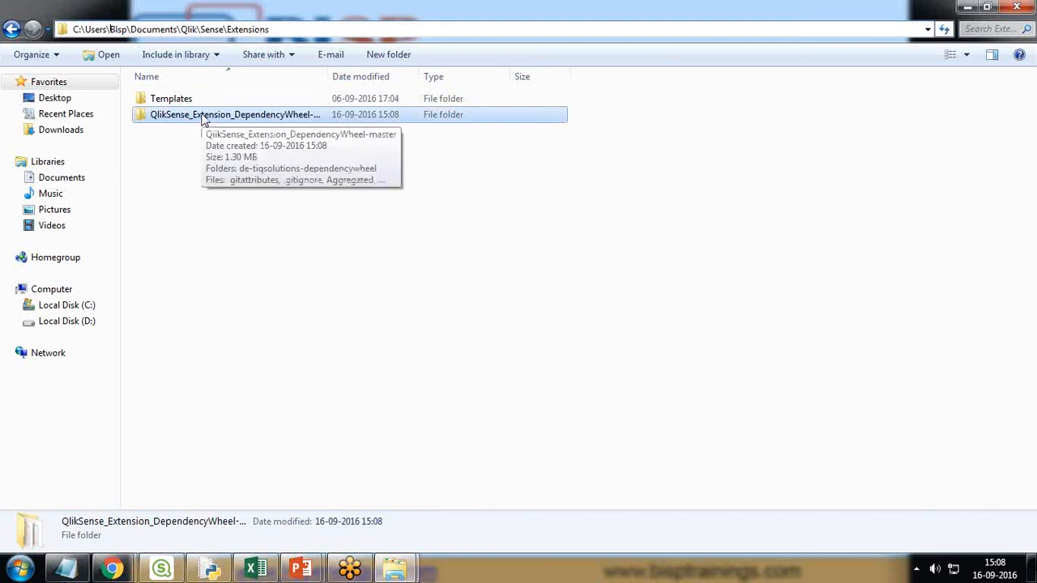
double_click(204, 118)
click(11, 29)
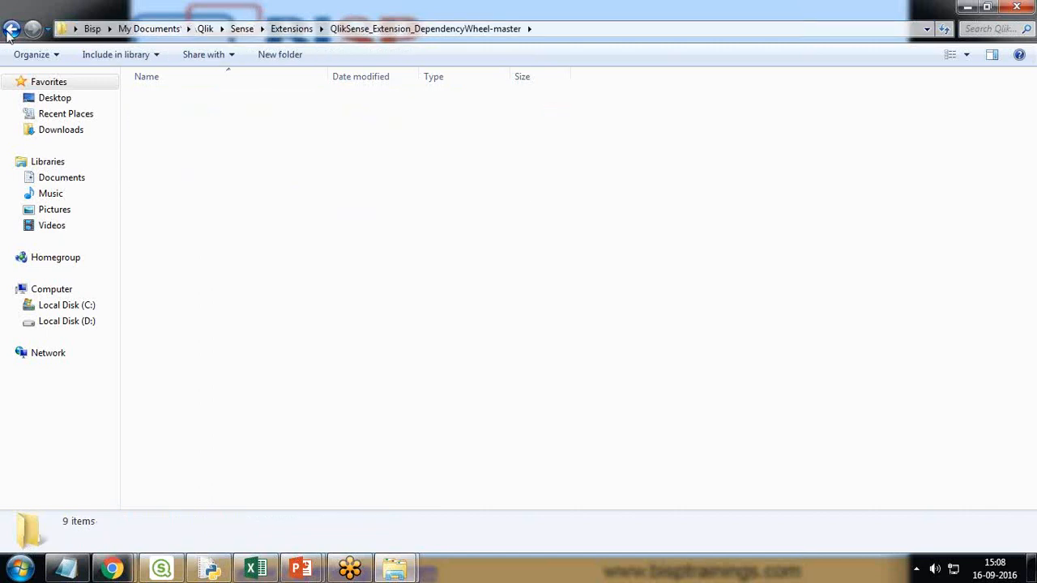
- Reload the Qlik Sense app with F5 and place a Dependency Wheel Chart on the empty sheet
click(161, 570)
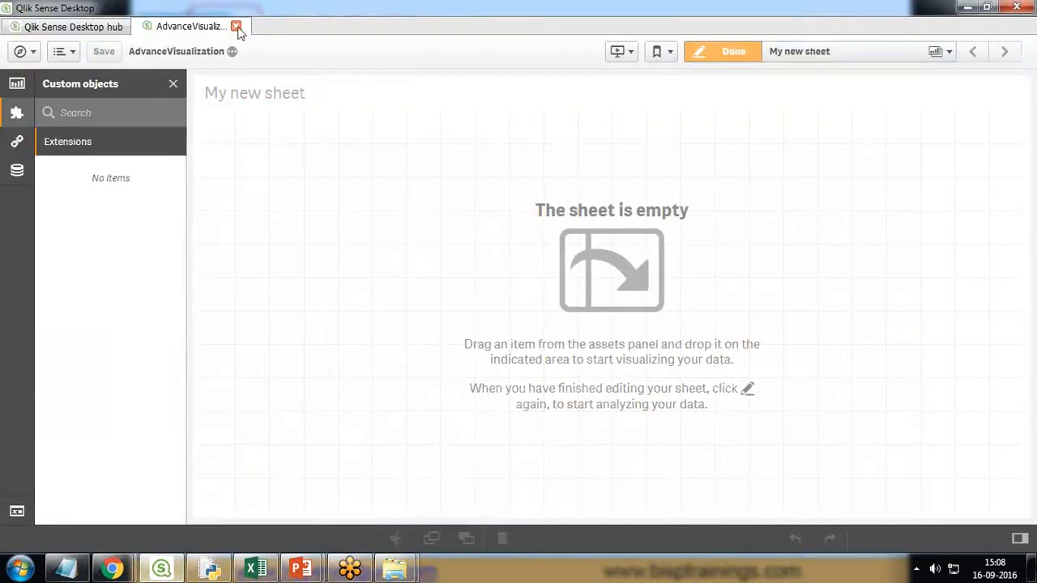
key(F5)
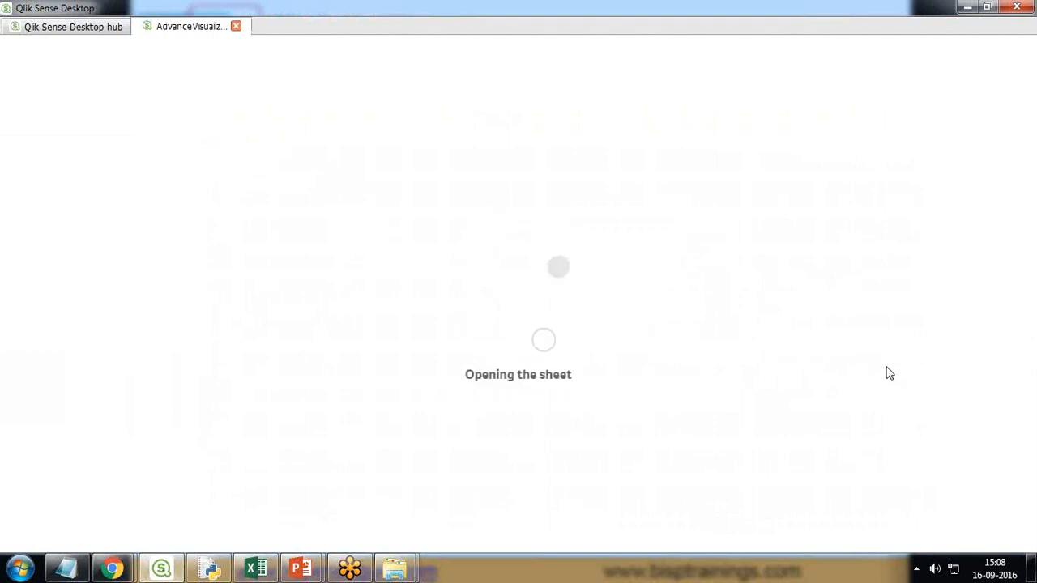
click(16, 112)
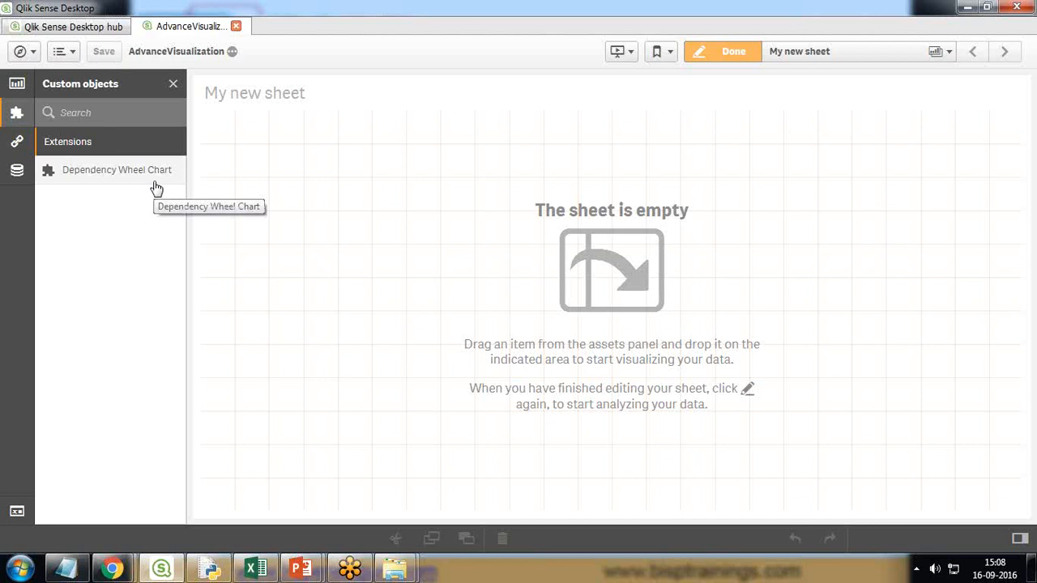
drag(88, 173, 489, 260)
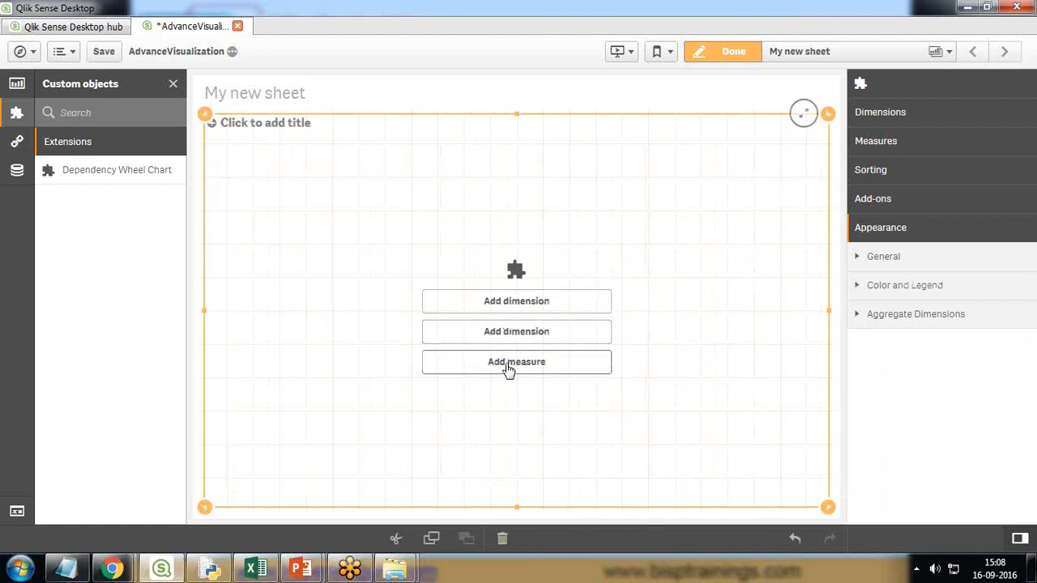
- Add Region and Product Category as dimensions and Sum(Sales) as the measure
click(507, 313)
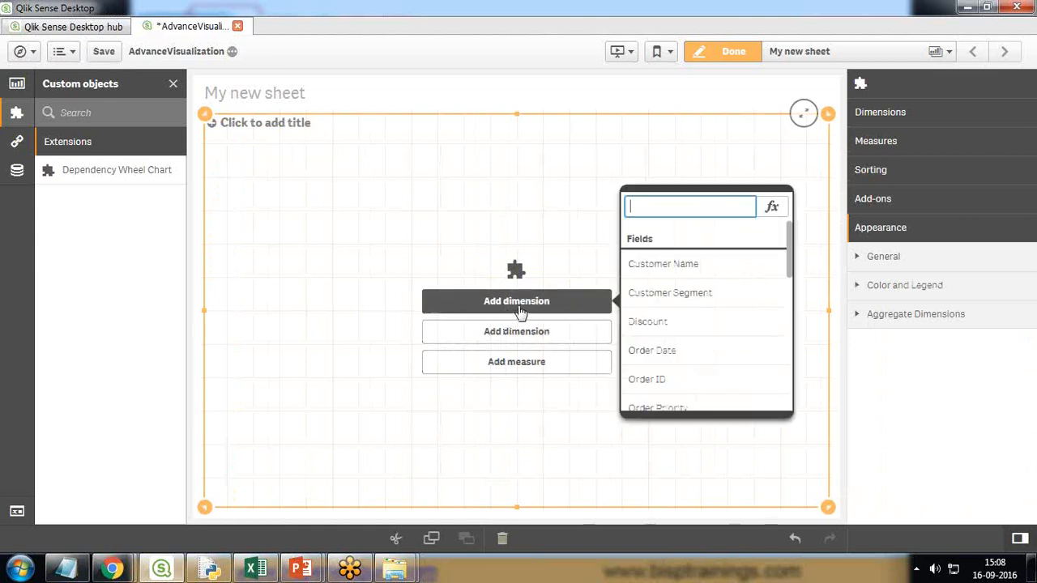
text(Regio)
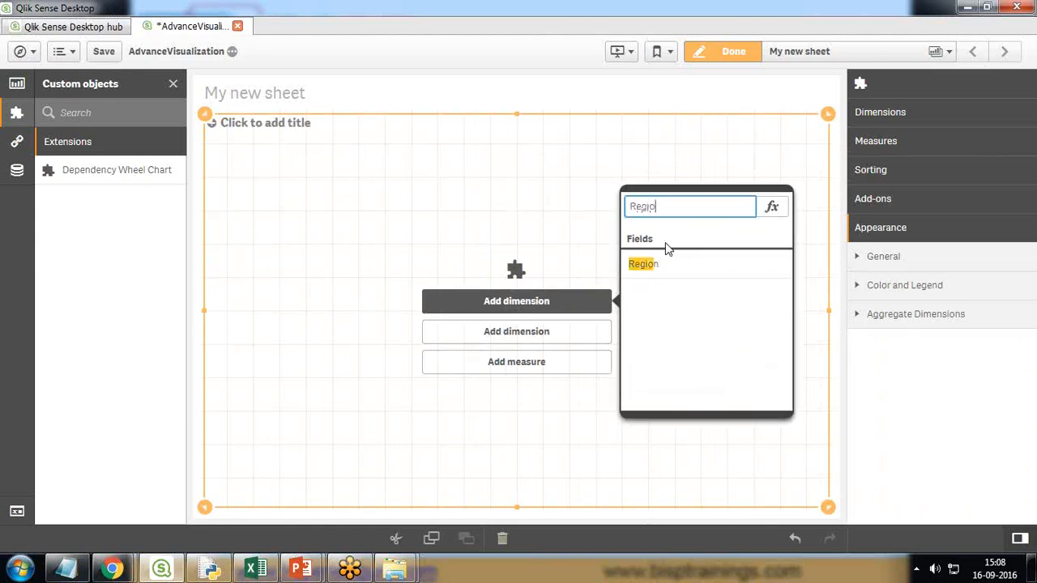
click(644, 268)
click(540, 332)
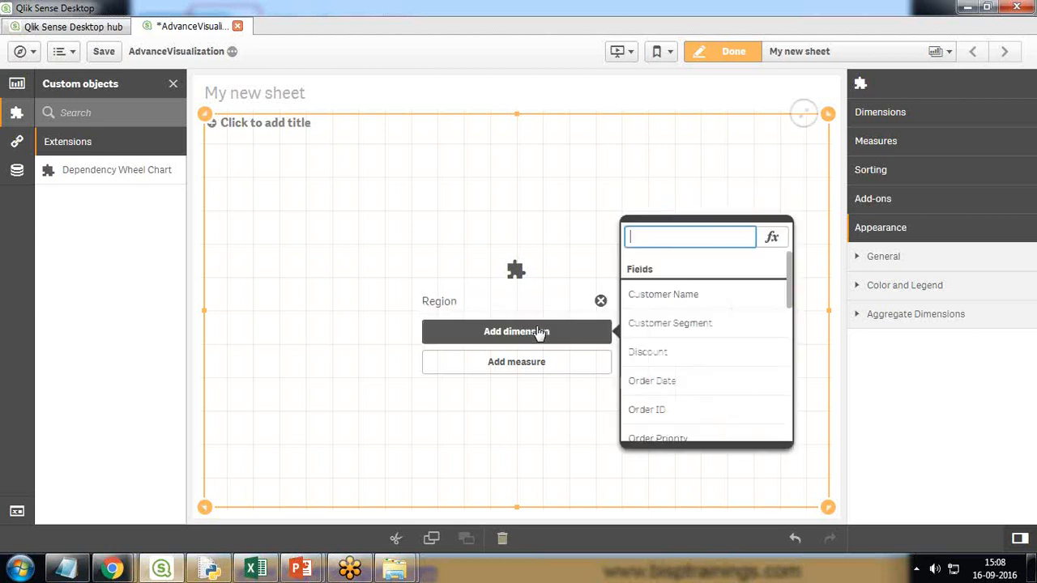
text(prod)
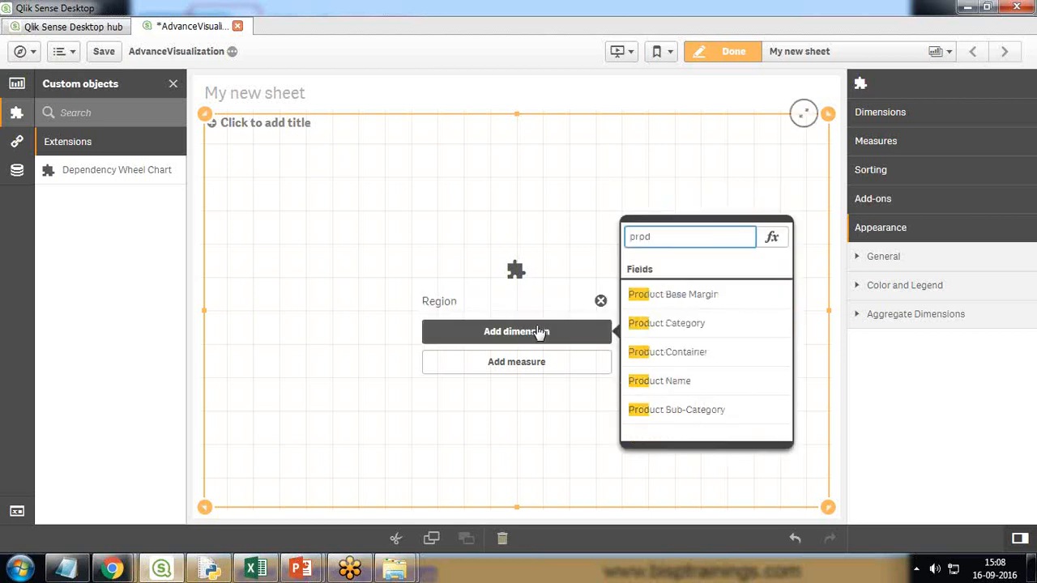
click(678, 324)
click(533, 361)
text(sal)
click(656, 329)
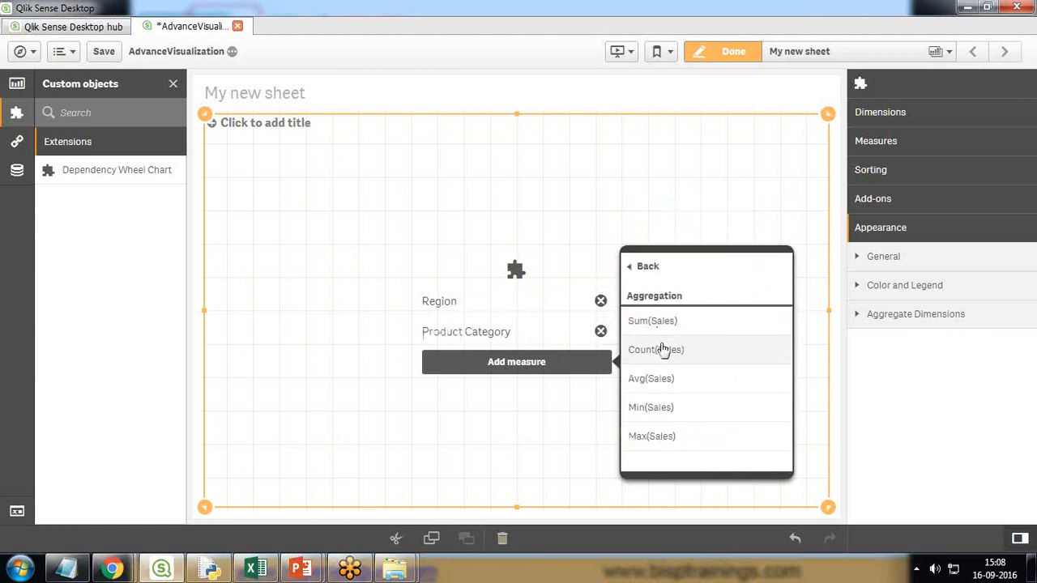
click(654, 324)
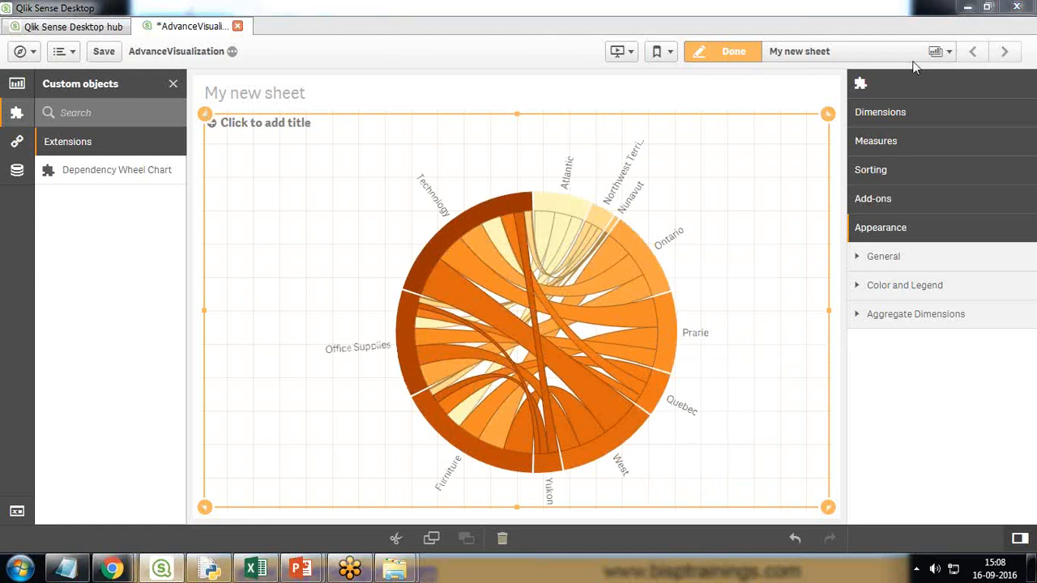
- Enter 'Region/Product Category Wise Sales' as the chart title under General appearance settings
click(859, 288)
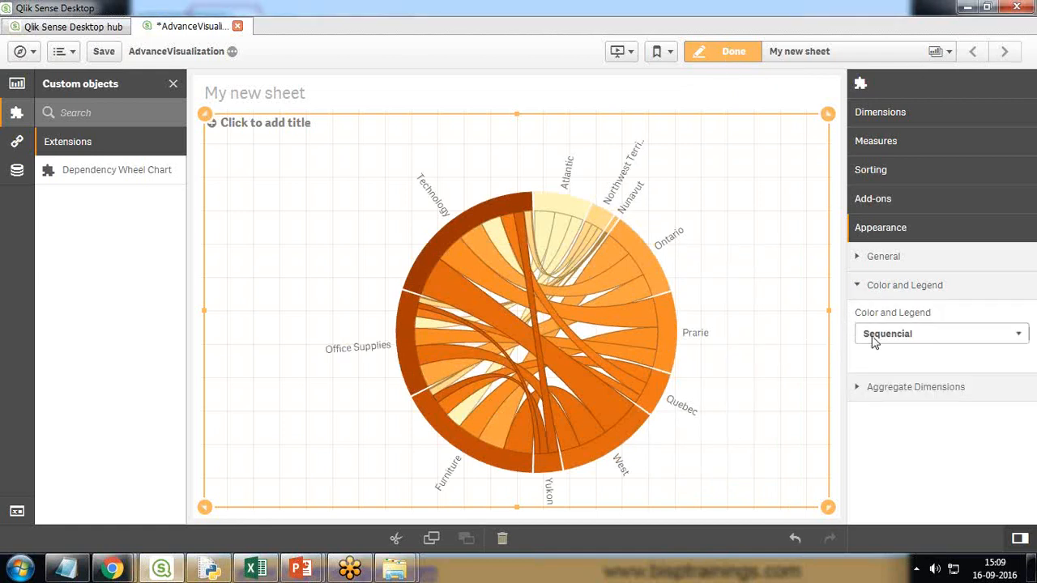
click(859, 290)
click(857, 317)
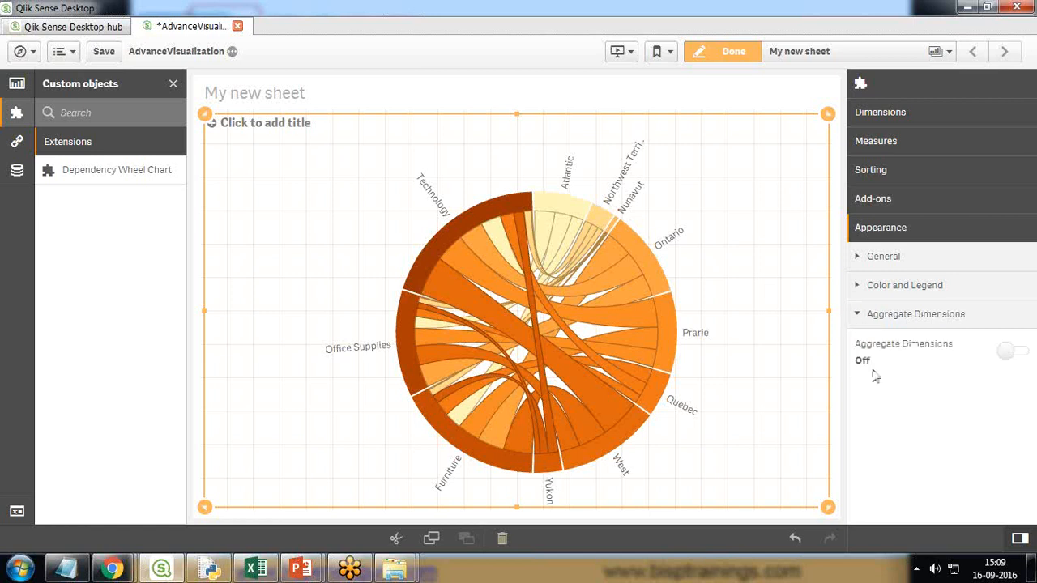
click(859, 313)
click(861, 257)
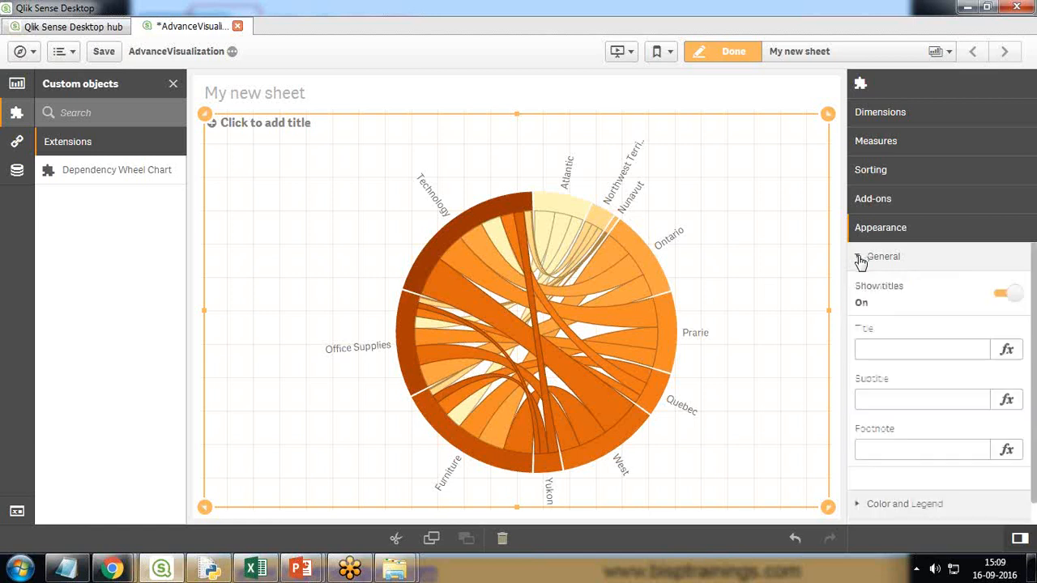
click(887, 349)
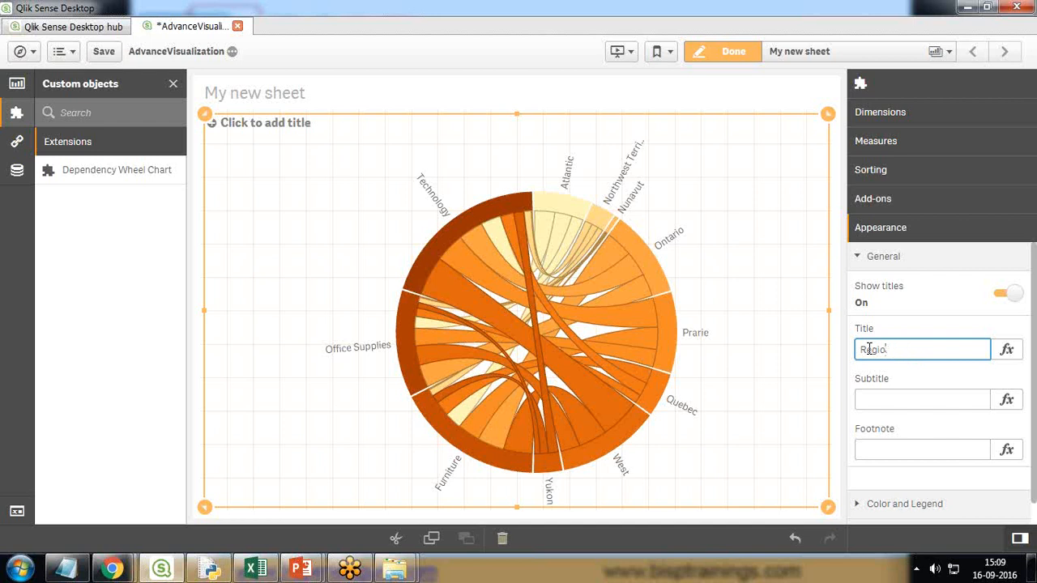
key(BackSpace)
key(BackSpace)
key(BackSpace)
key(BackSpace)
key(BackSpace)
click(1010, 510)
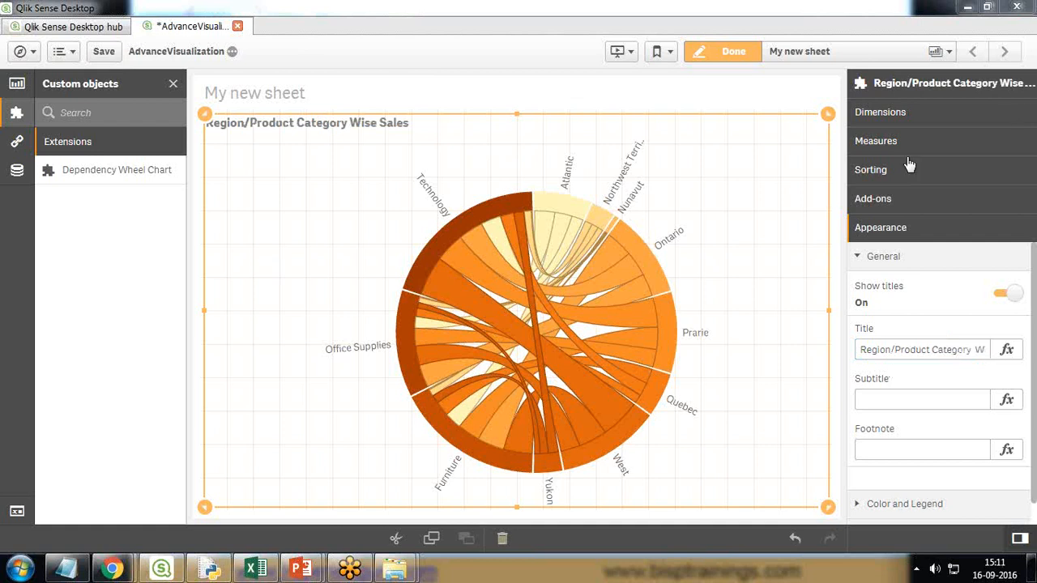
click(893, 115)
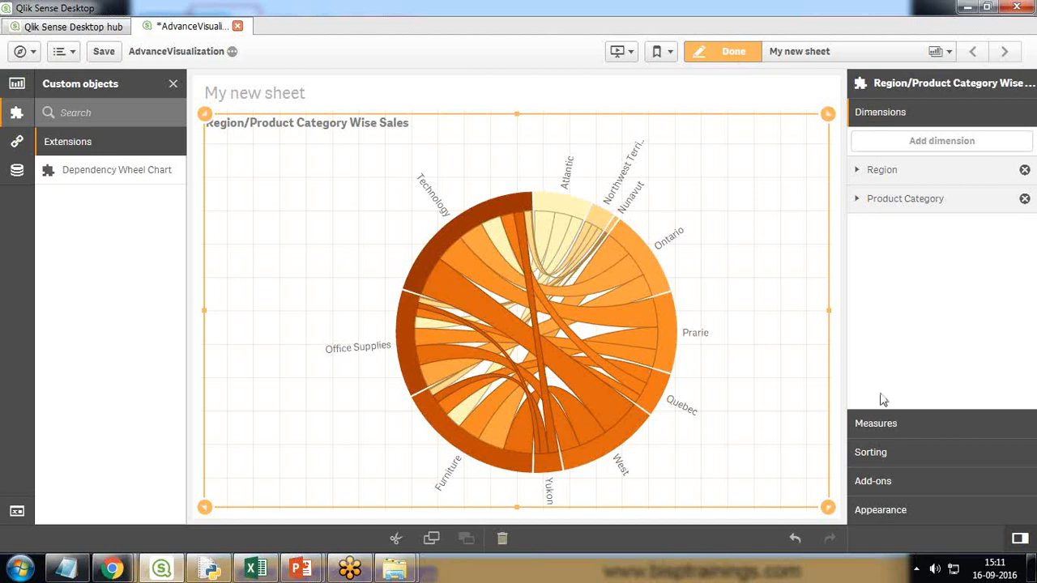
- Apply the Diverging colour scheme to the chart, then leave edit mode with Done
click(889, 509)
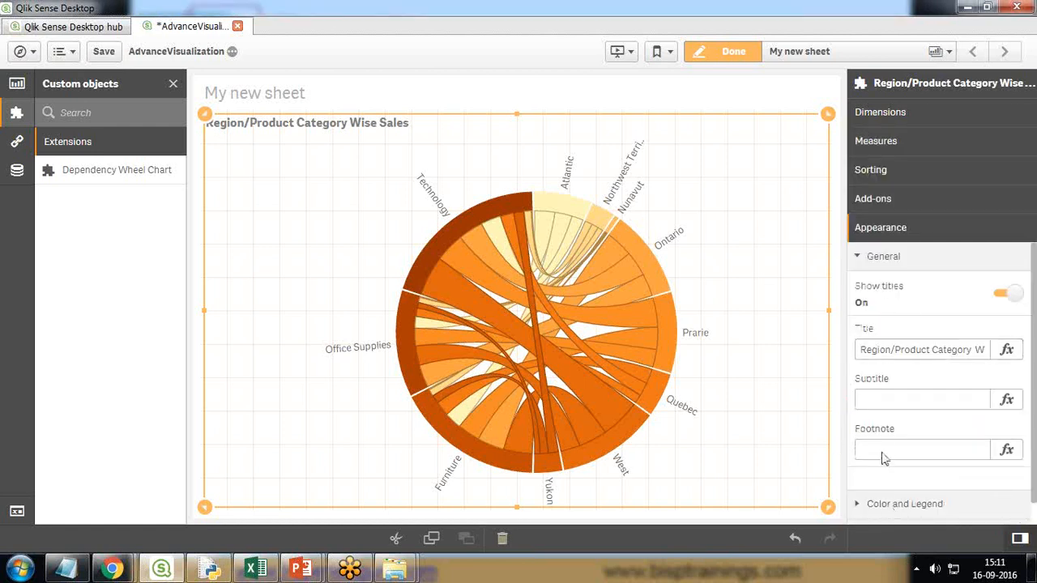
click(906, 504)
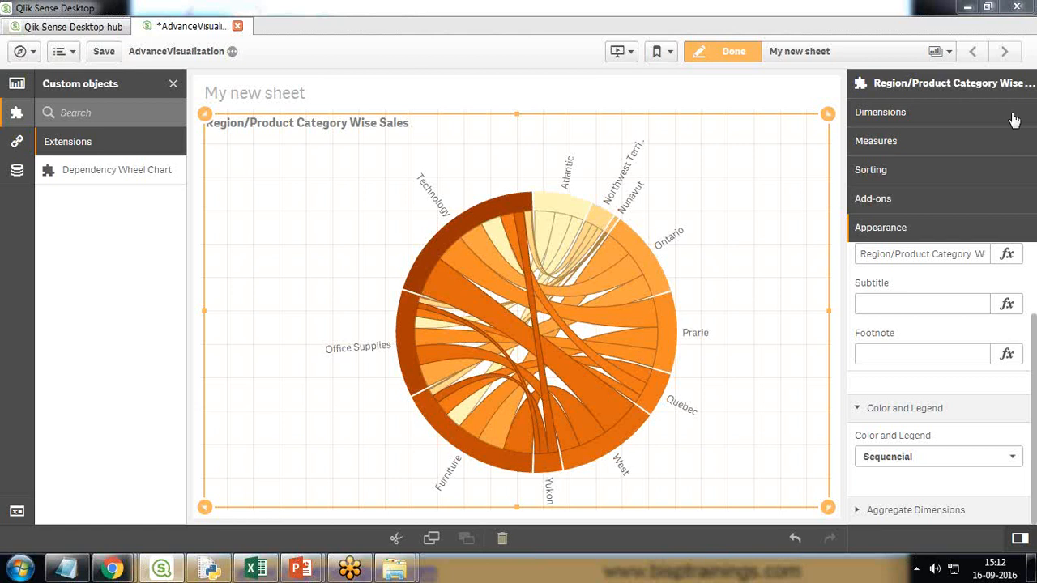
click(896, 466)
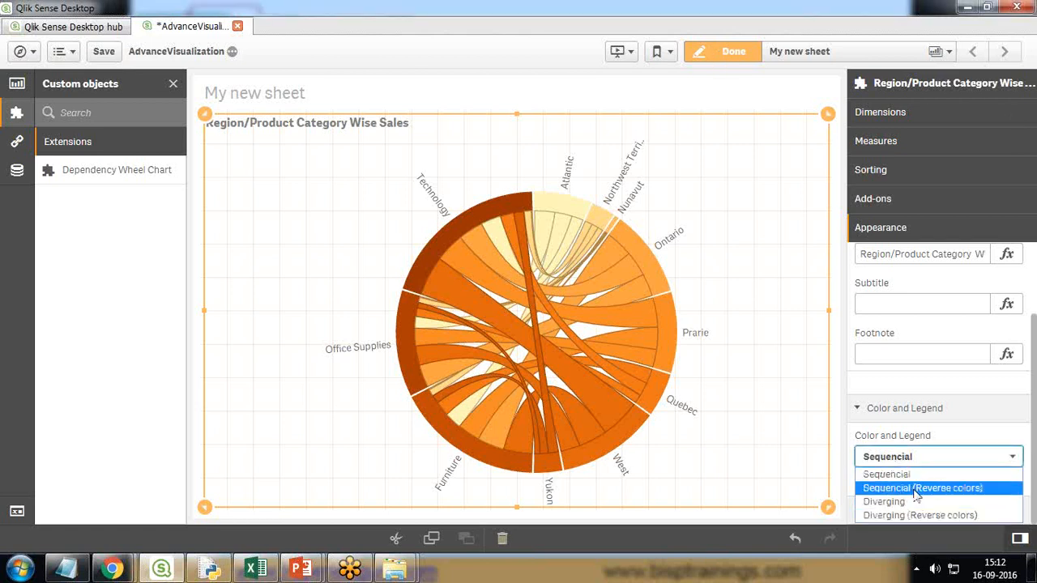
click(916, 489)
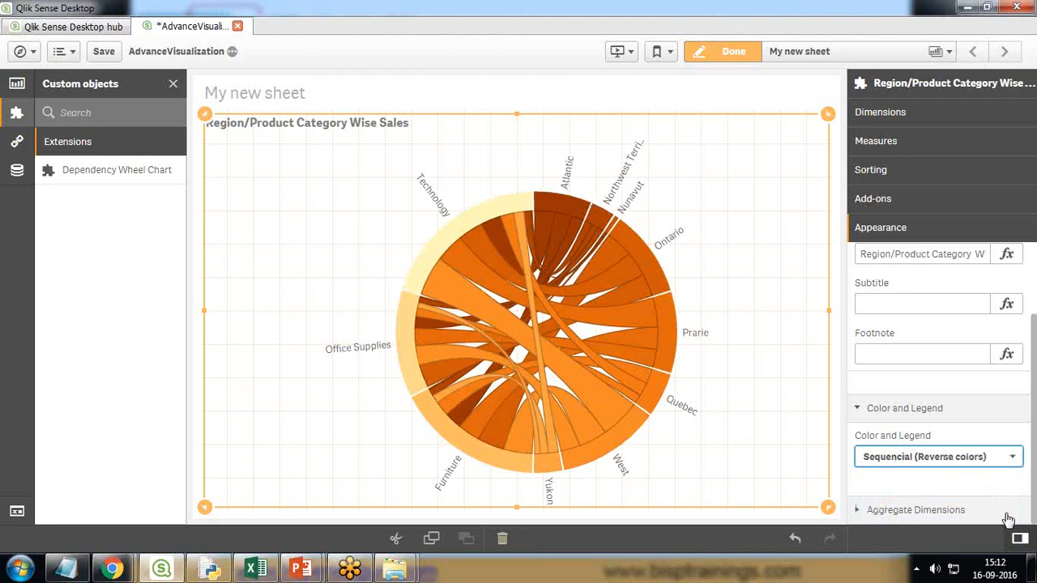
click(901, 461)
click(885, 503)
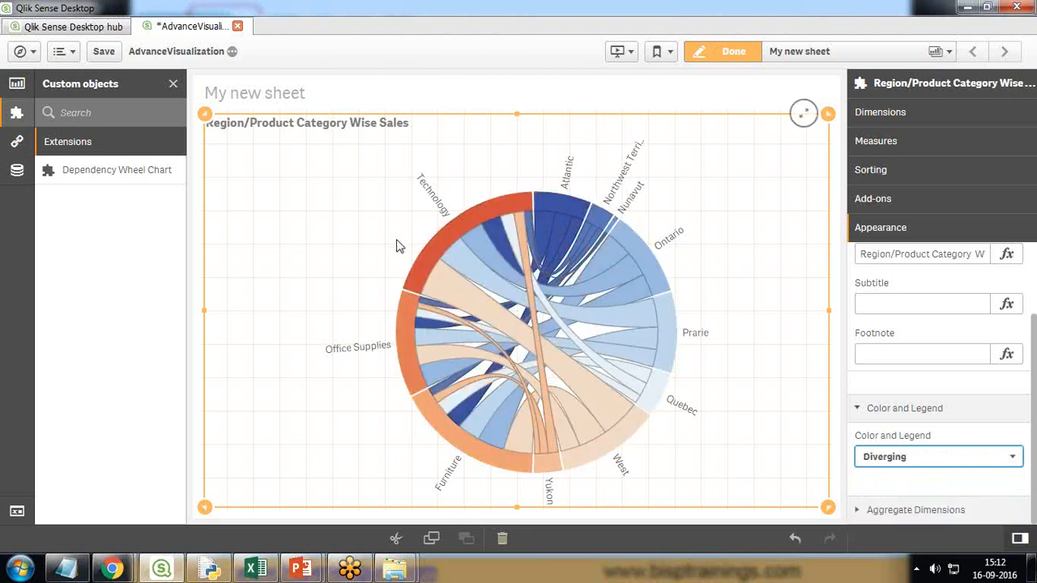
click(721, 49)
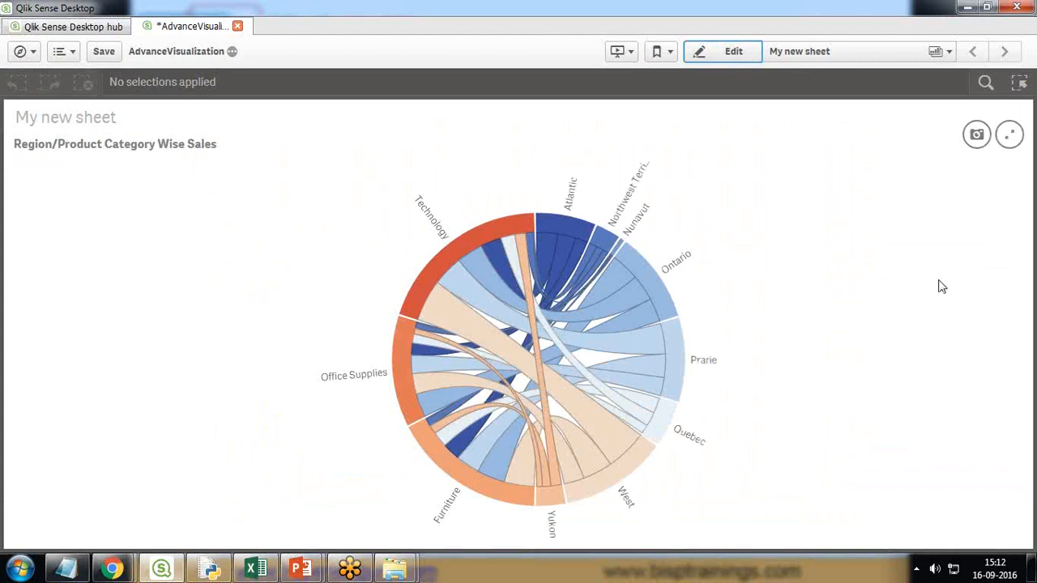
click(657, 292)
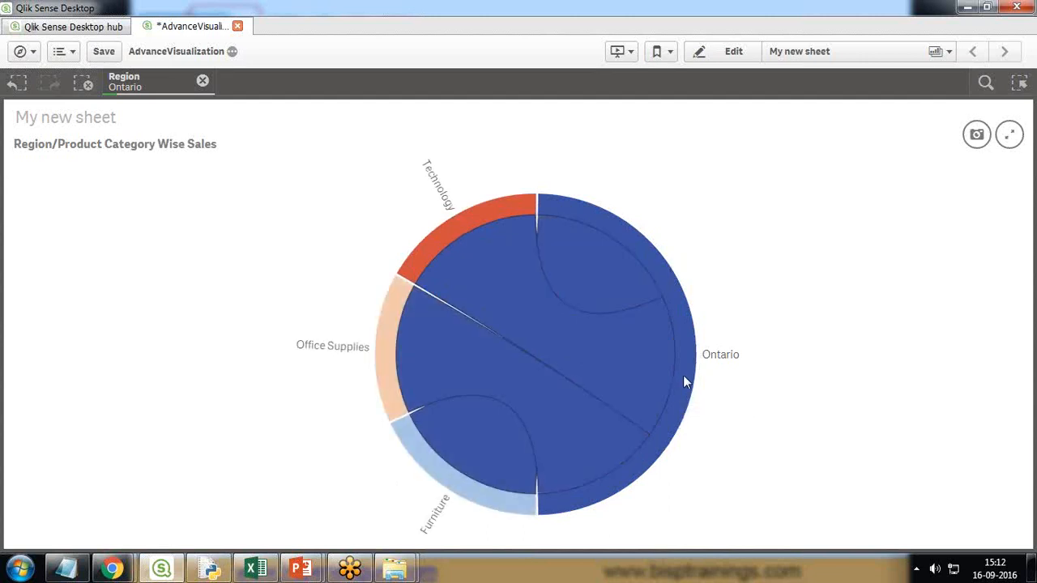
mouse_move(717, 355)
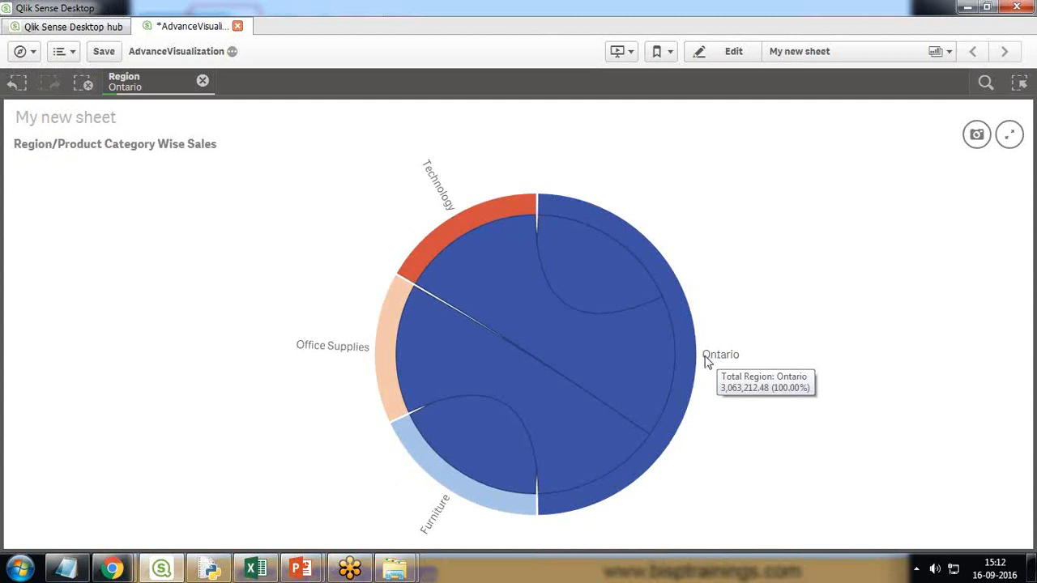
click(478, 452)
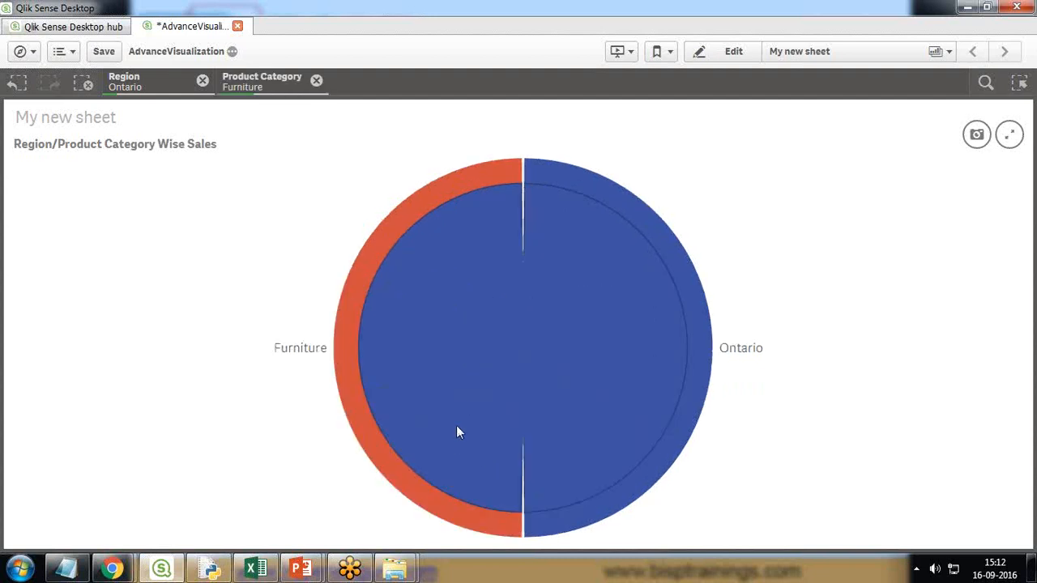
click(315, 80)
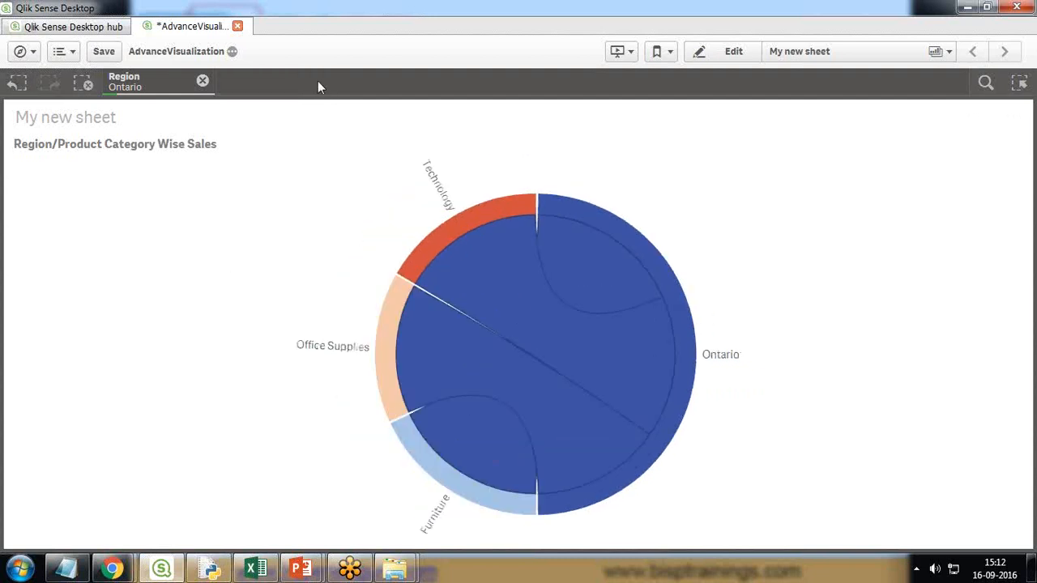
click(203, 80)
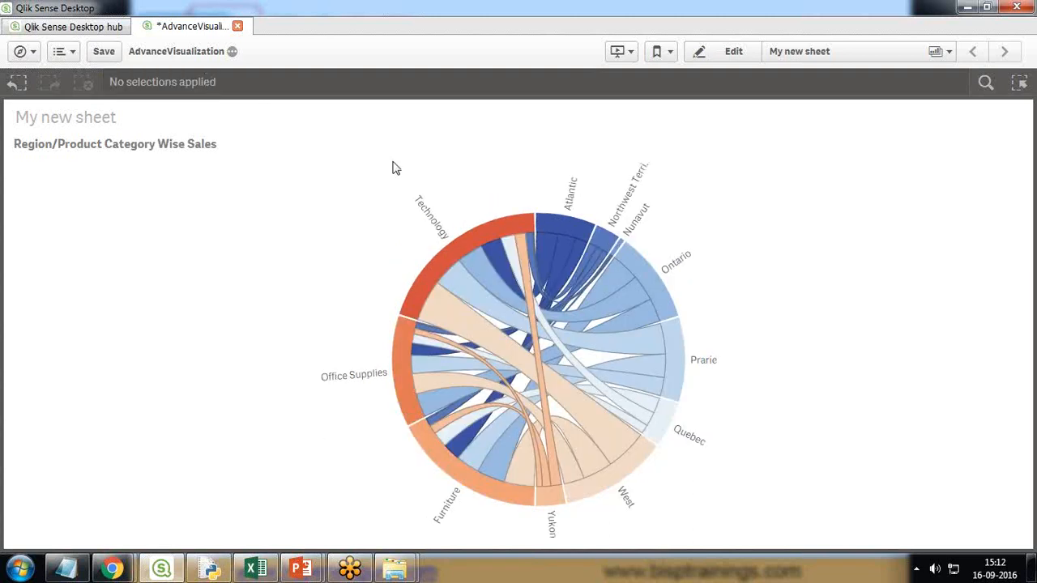